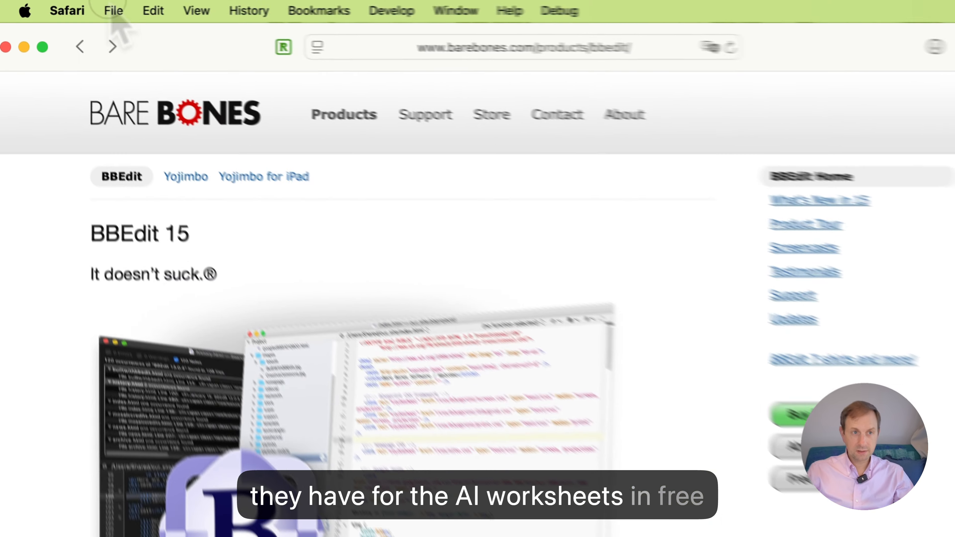
Step: Switch from Safari to BBEdit and create a new Grok AI worksheet
left_click(61, 5)
left_click(120, 10)
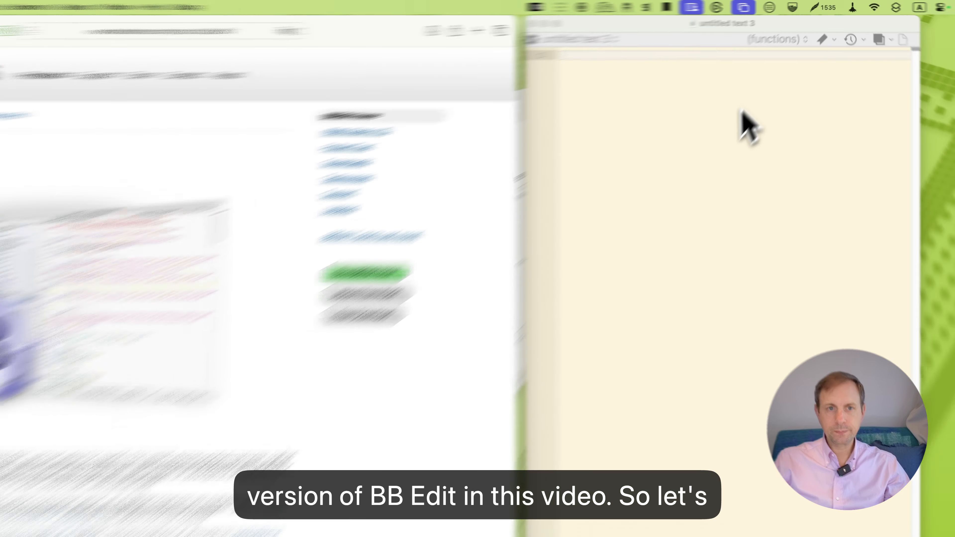
left_click(755, 93)
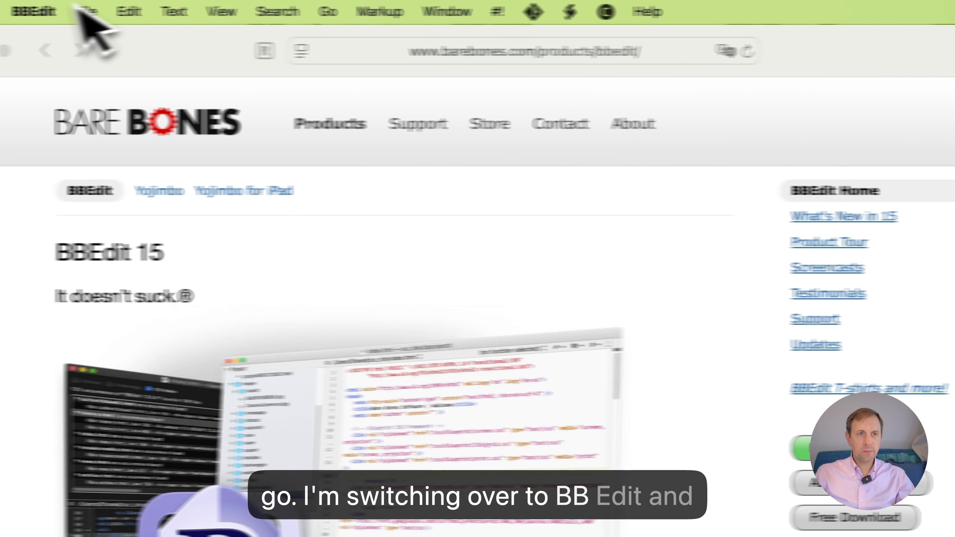
left_click(130, 10)
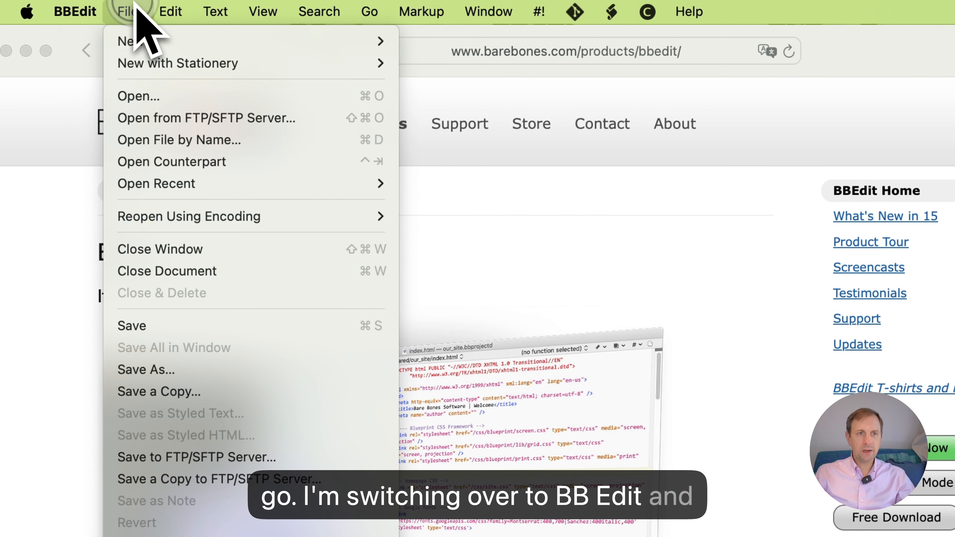
mouse_move(130, 40)
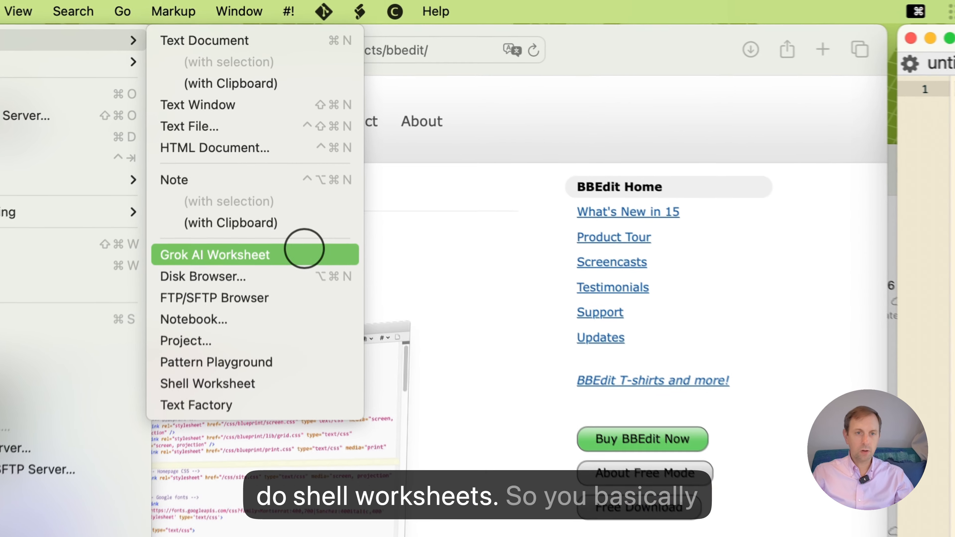
left_click(304, 249)
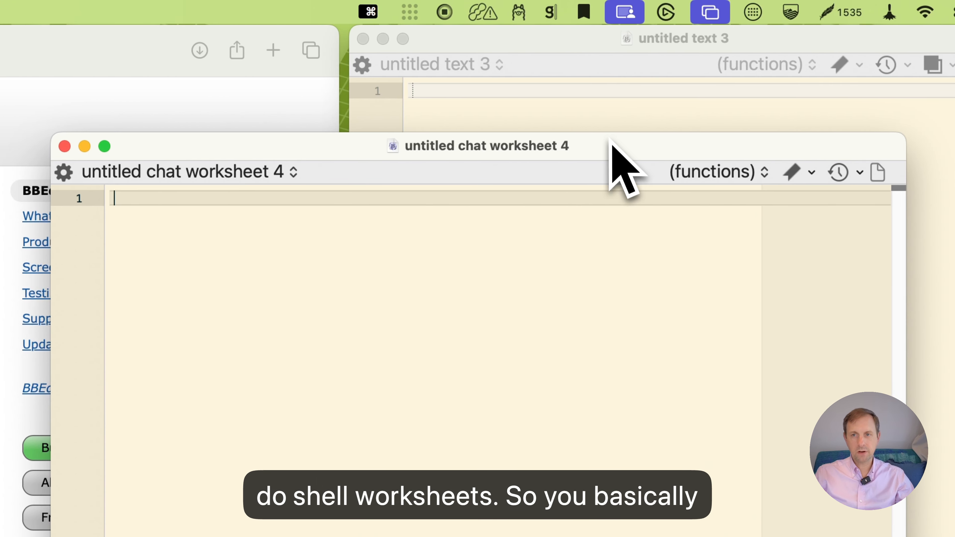
Step: Make the new chat worksheet window narrower and place it beside the browser page
left_click_drag(611, 143, 720, 49)
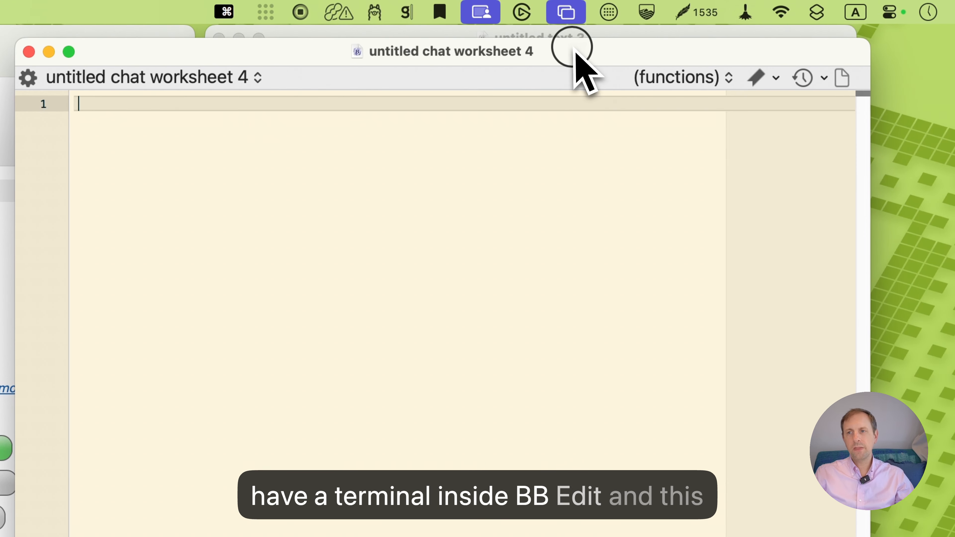
left_click_drag(870, 154, 714, 158)
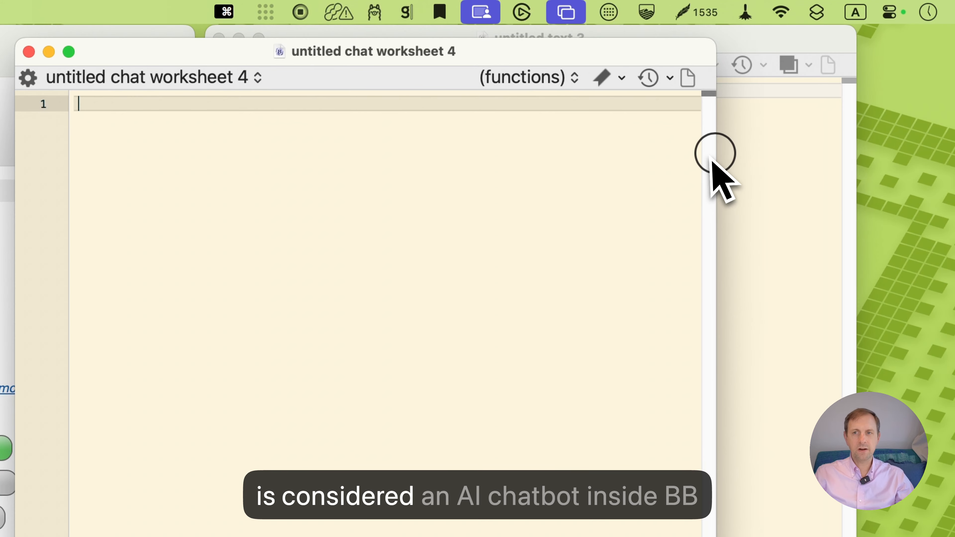
left_click_drag(524, 53, 710, 43)
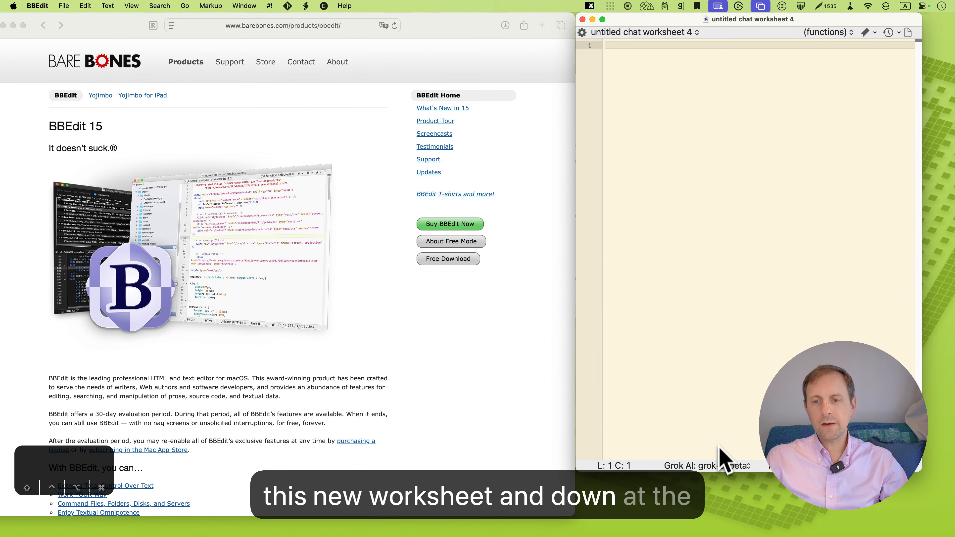
Step: Using Grok AI with the grok-3-beta model, submit the question "What is the best text editor for coding on Mac?"
left_click(713, 465)
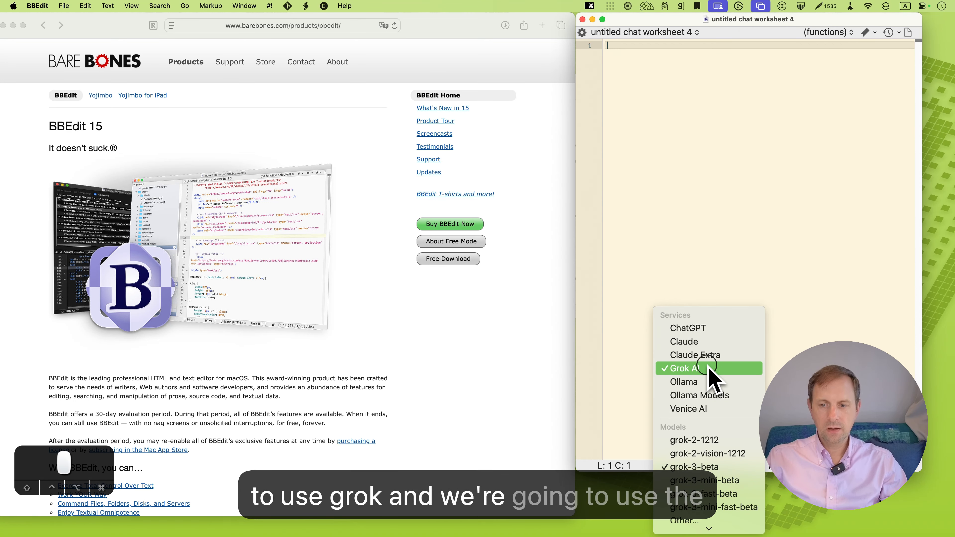
left_click(697, 467)
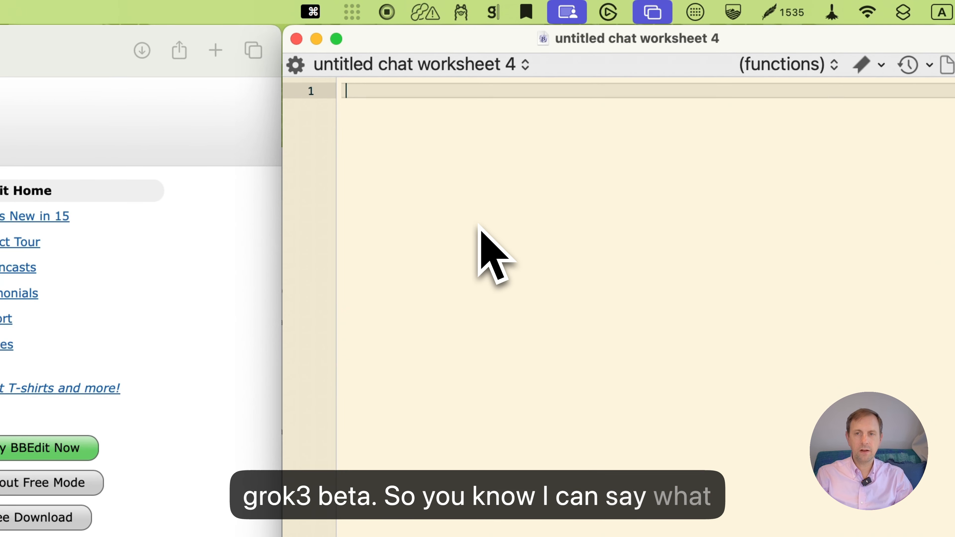
type("What is the best text editor for coding on ")
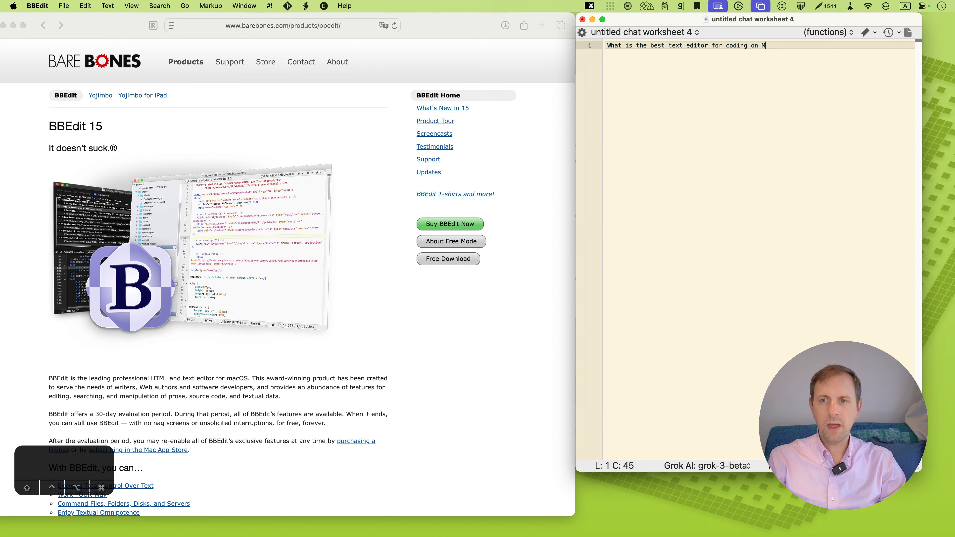
type("Mac?")
key("ctrl+Return")
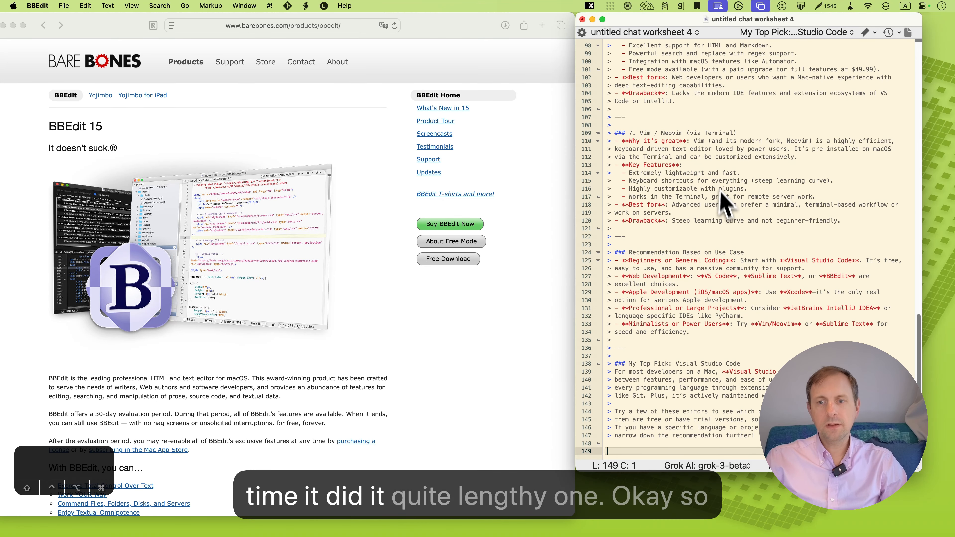
Step: Read through the worksheet's answer about text editors for coding on Mac, from the question to the final recommendation
scroll(727, 221, "up", 20)
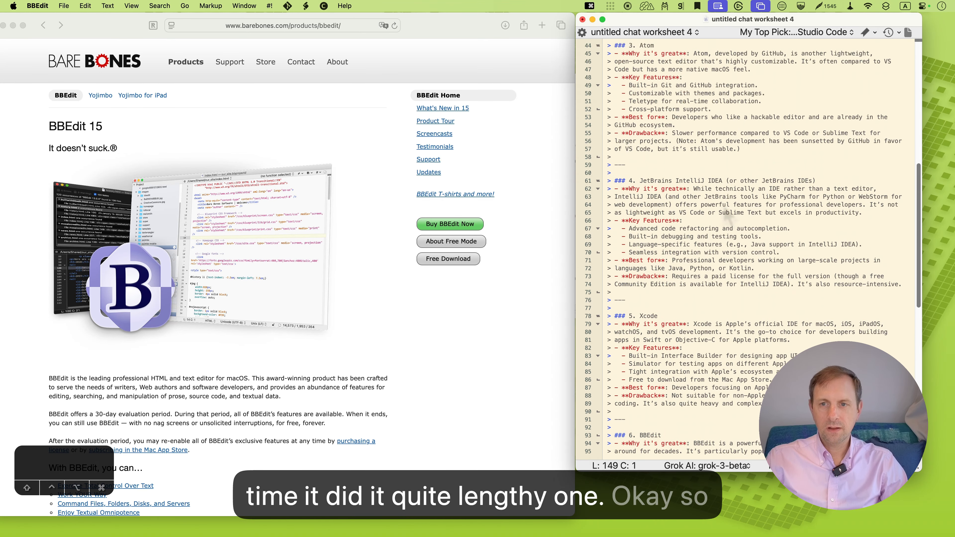
scroll(728, 221, "up", 5)
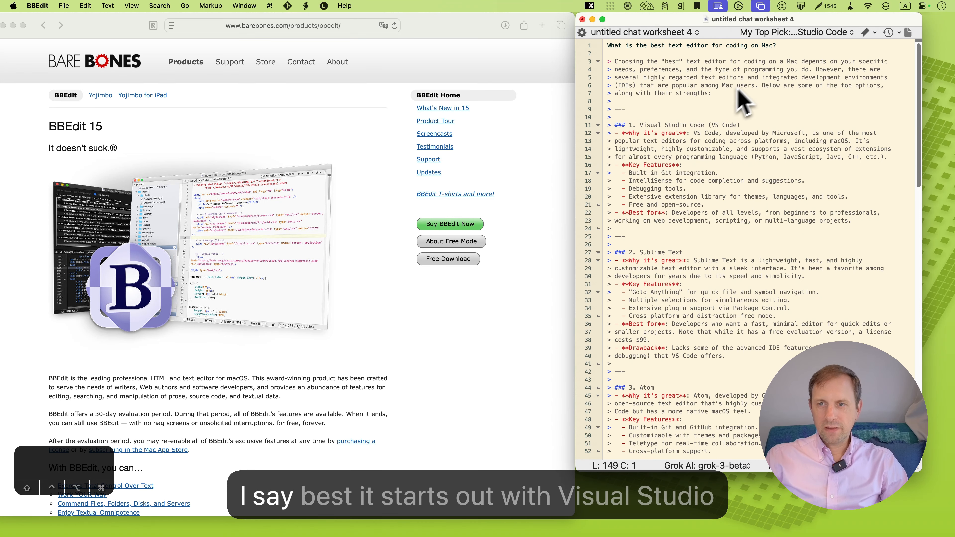
scroll(757, 162, "down", 10)
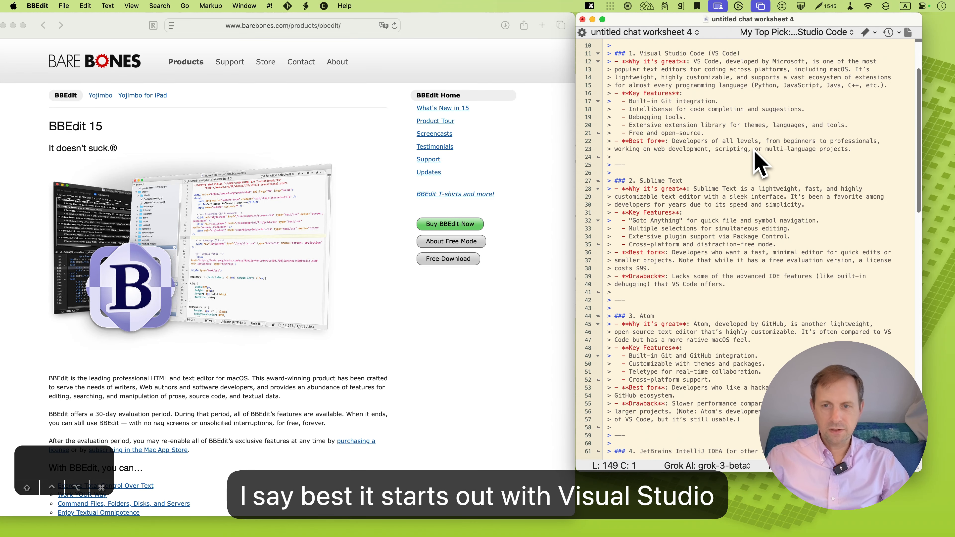
scroll(748, 248, "down", 10)
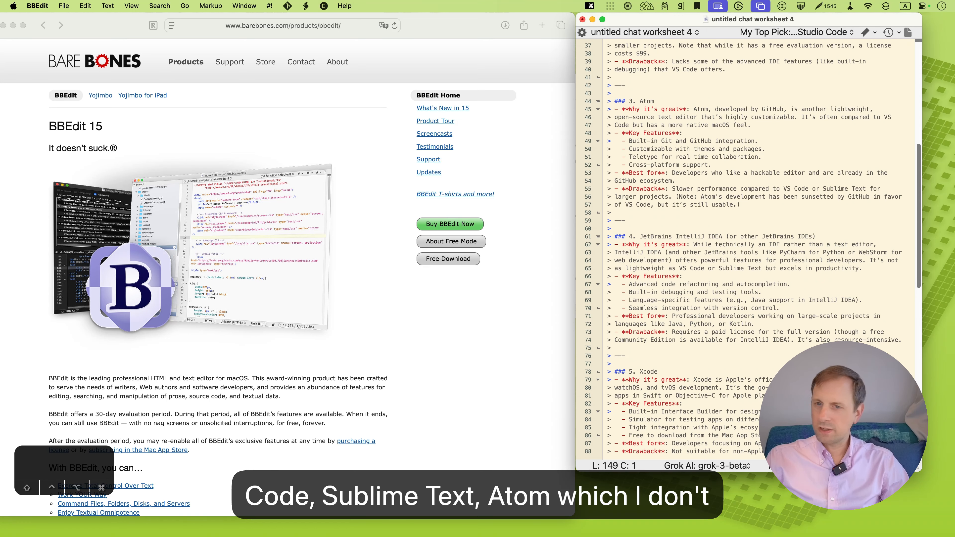
scroll(746, 207, "down", 4)
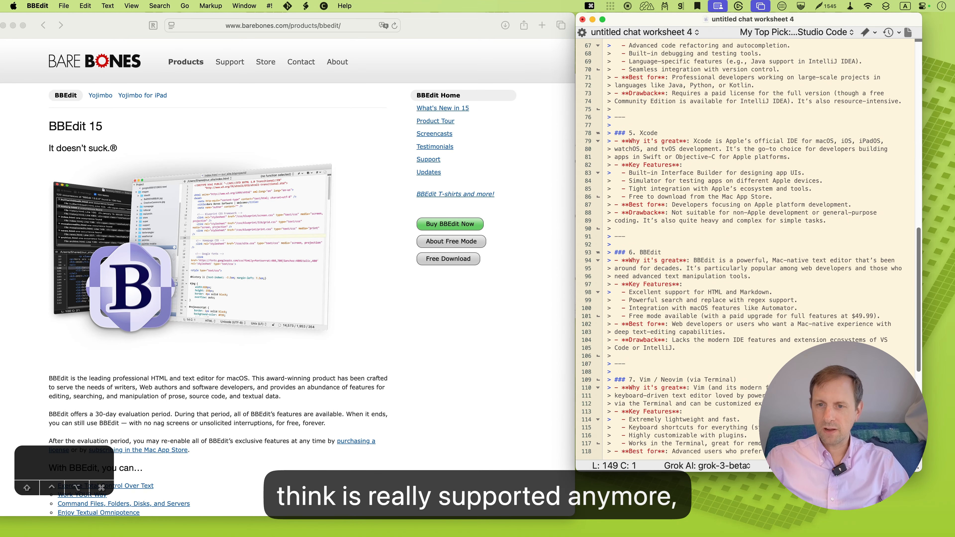
scroll(737, 239, "down", 8)
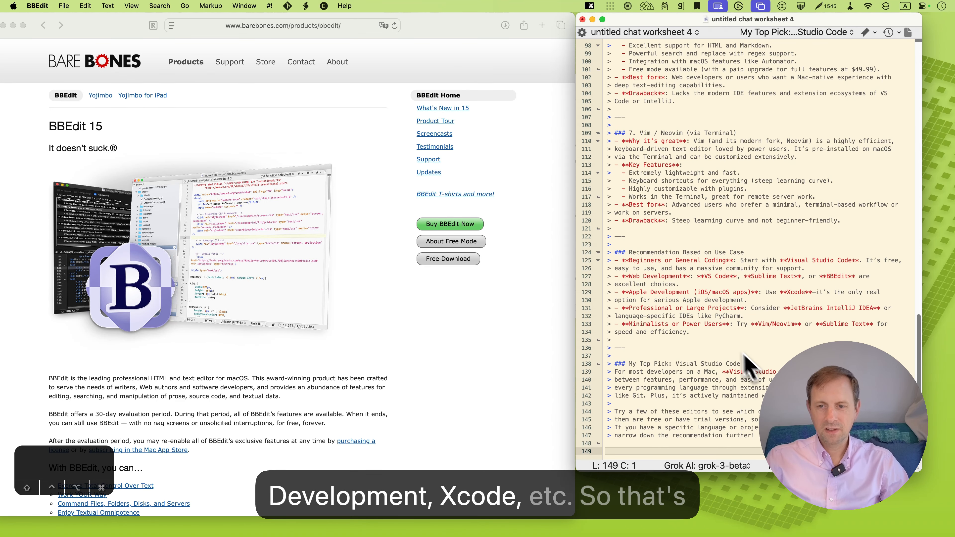
scroll(736, 319, "up", 20)
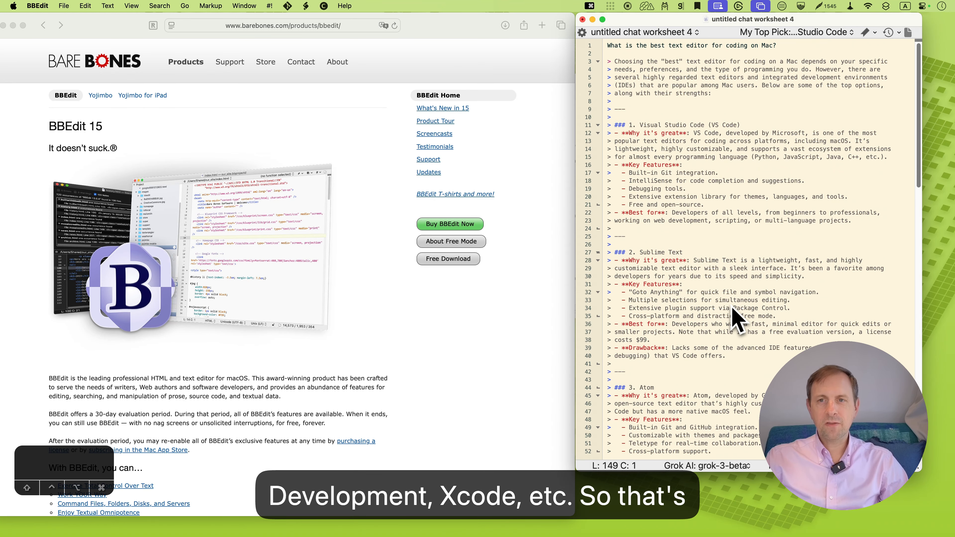
scroll(736, 320, "down", 9)
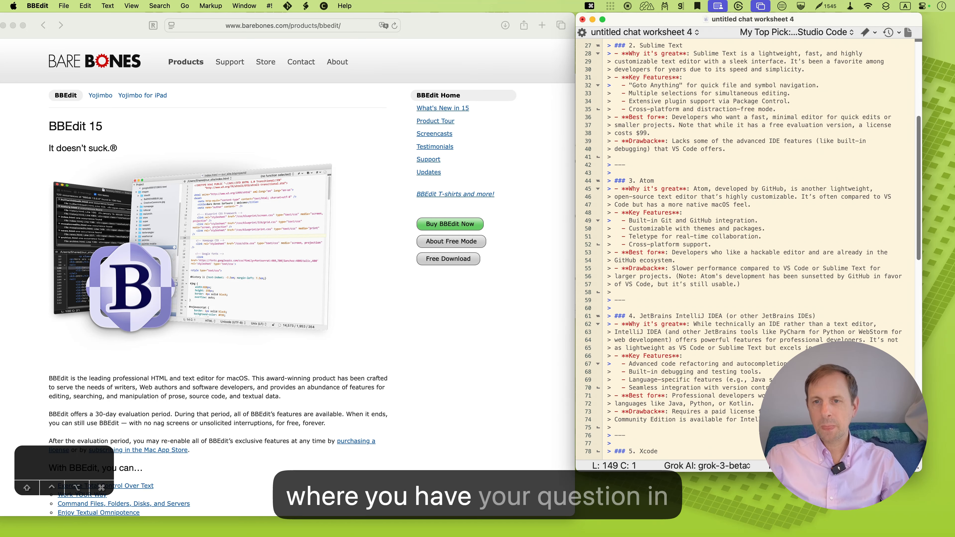
scroll(737, 320, "up", 9)
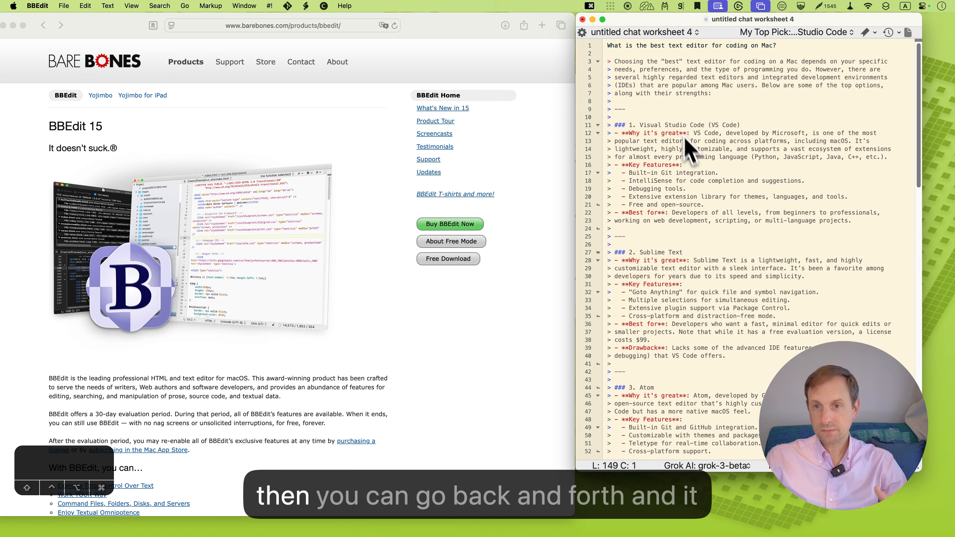
scroll(695, 168, "down", 20)
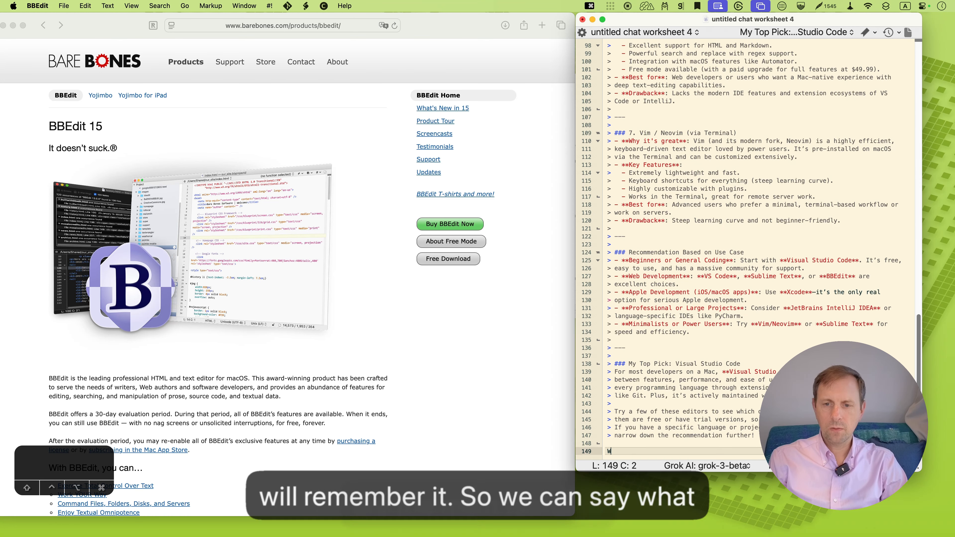
Step: Submit the follow-up question "What are the main features of BBEdit that make it mac like?" at the end of the worksheet
type("What are the main features of BBEdit ")
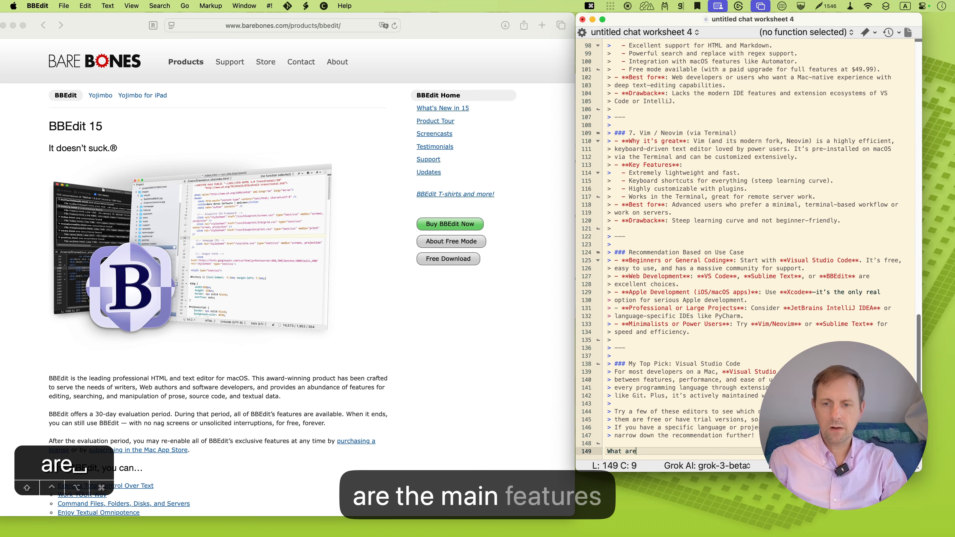
type("that make it ba")
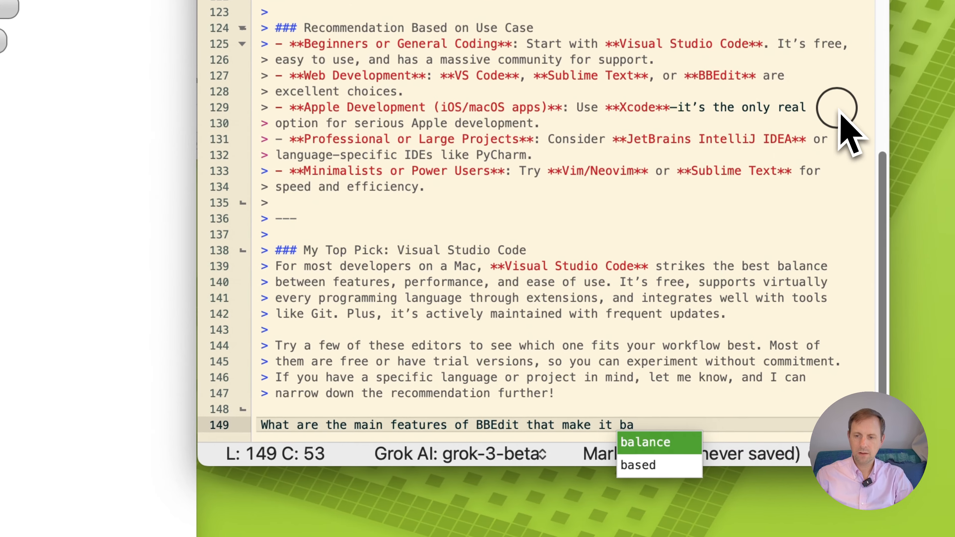
key("BackSpace")
key("BackSpace")
type("mac like?")
key("Return")
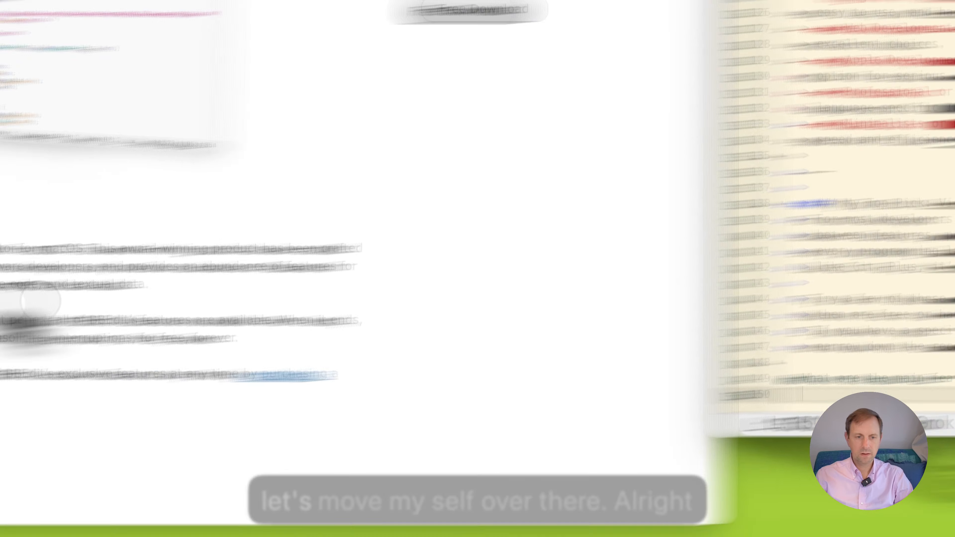
left_click(265, 414)
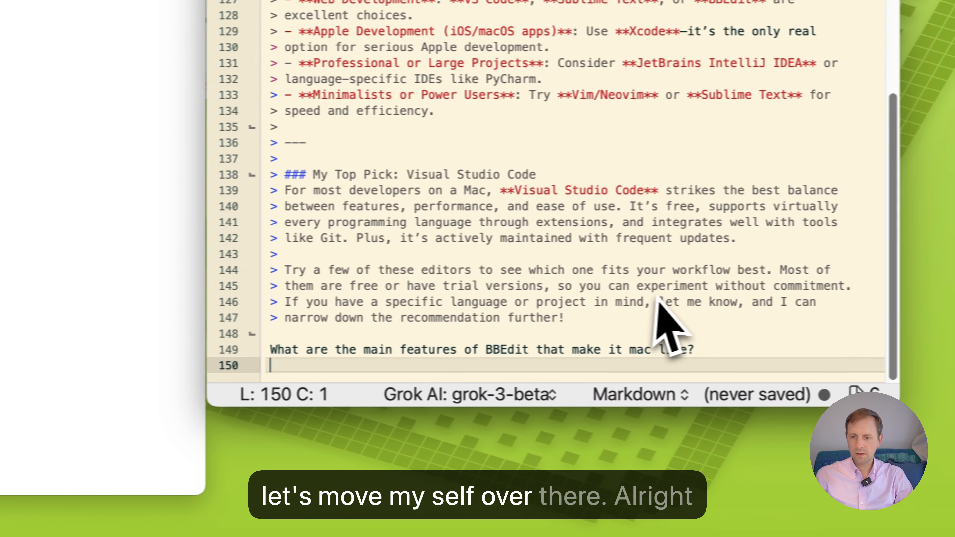
left_click(693, 353)
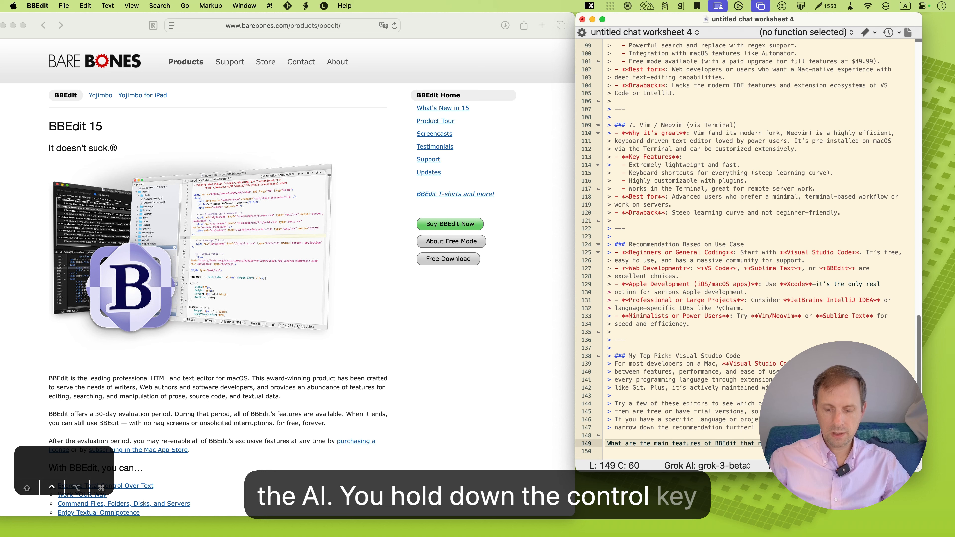
key("ctrl+Return")
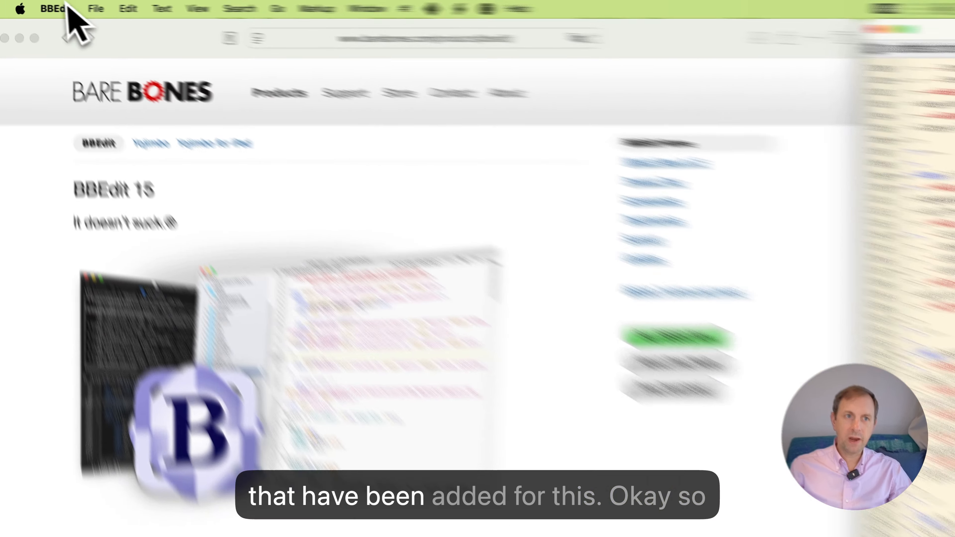
Step: Open the AI Chat Worksheets settings
left_click(68, 8)
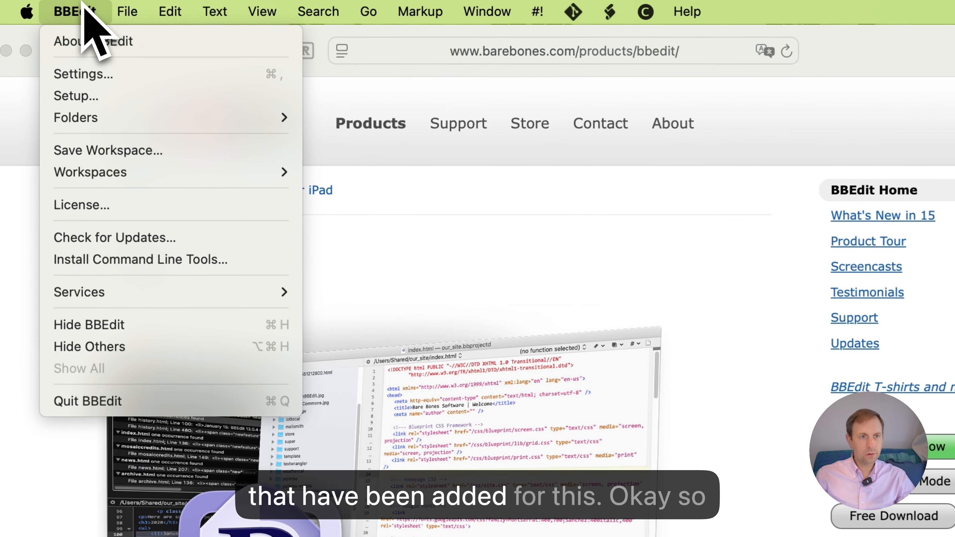
left_click(58, 54)
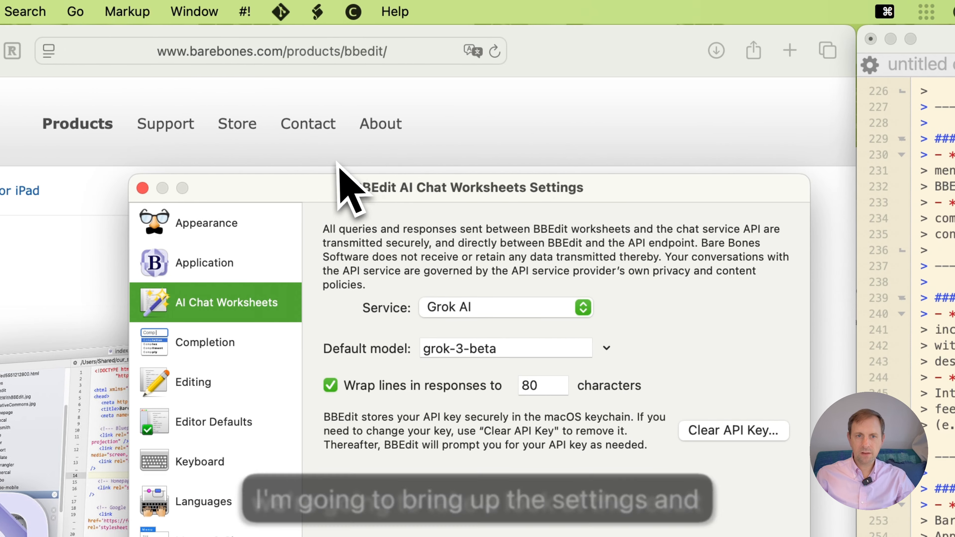
left_click(538, 95)
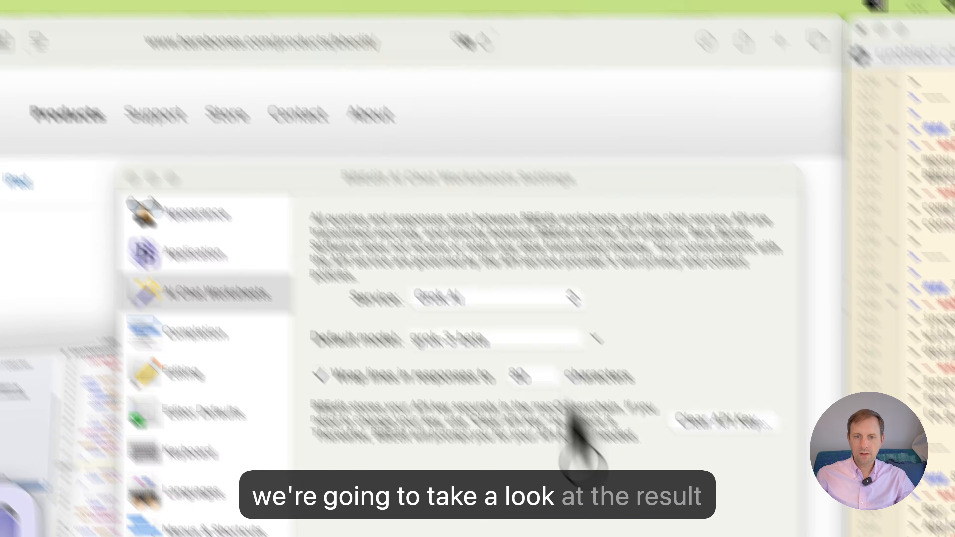
Step: Read through the worksheet's answer about BBEdit's Mac-like features, from the question to the closing summary
left_click(337, 358)
left_click(514, 327)
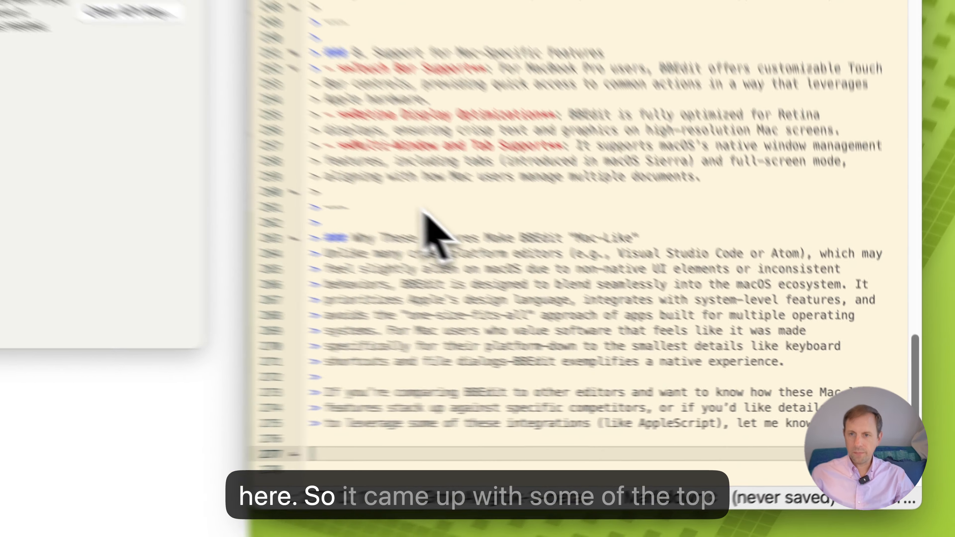
scroll(691, 233, "up", 10)
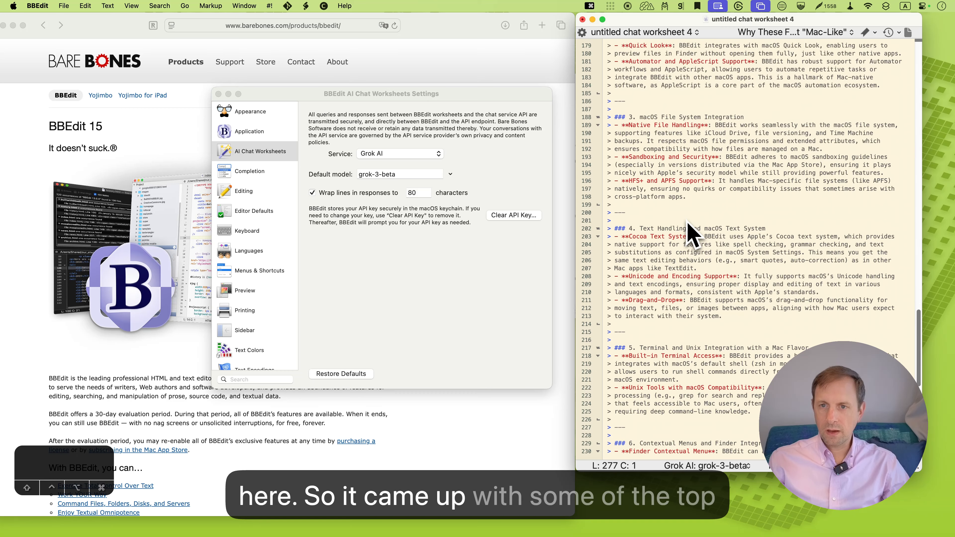
scroll(691, 233, "up", 6)
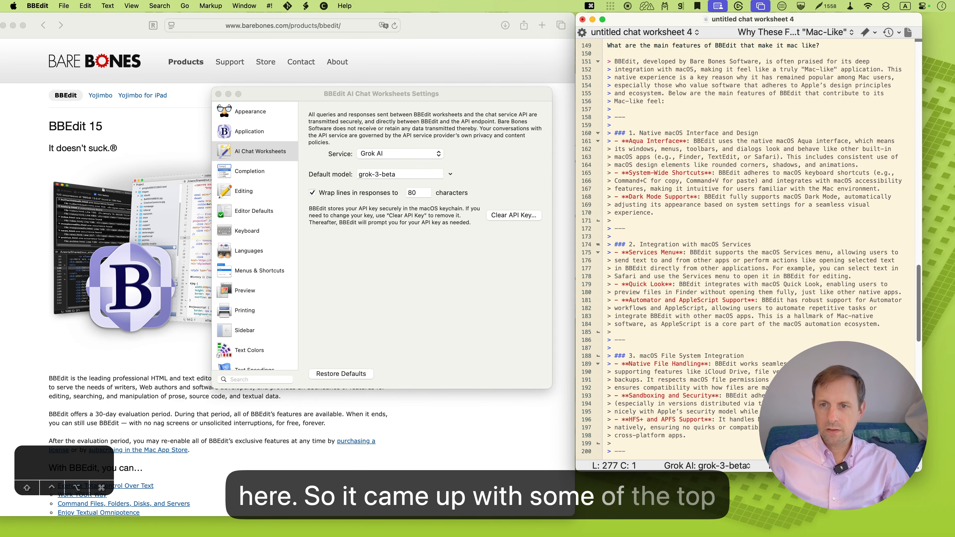
scroll(748, 249, "down", 1)
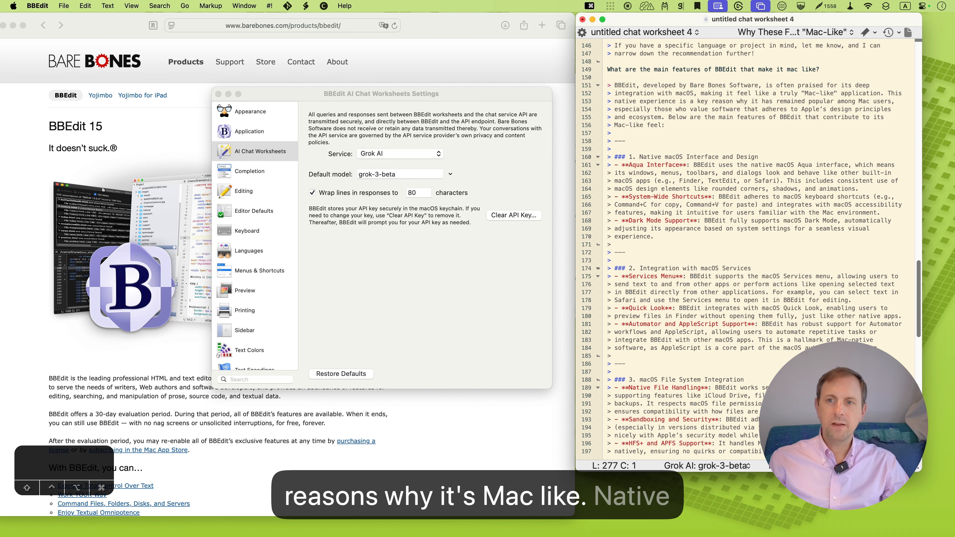
scroll(748, 248, "down", 7)
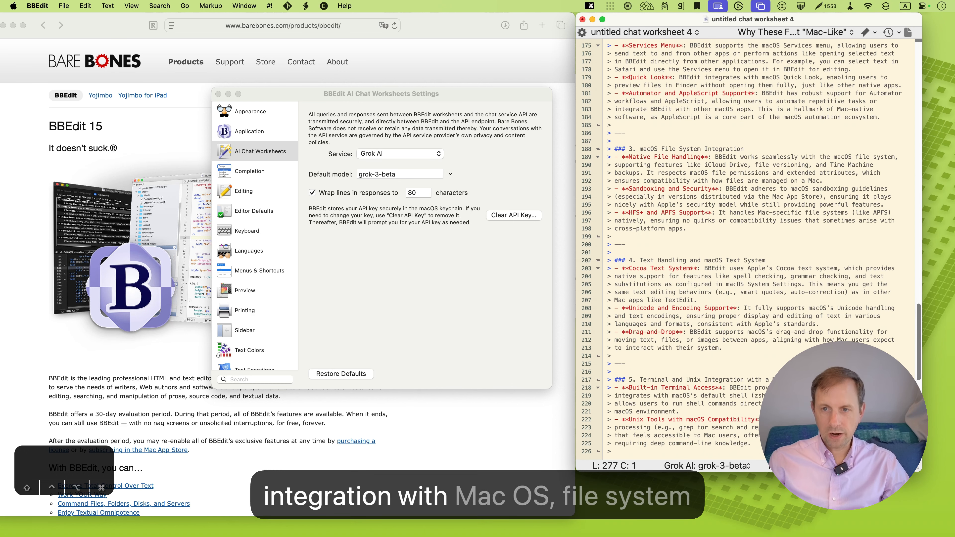
scroll(748, 249, "down", 1)
scroll(749, 249, "down", 4)
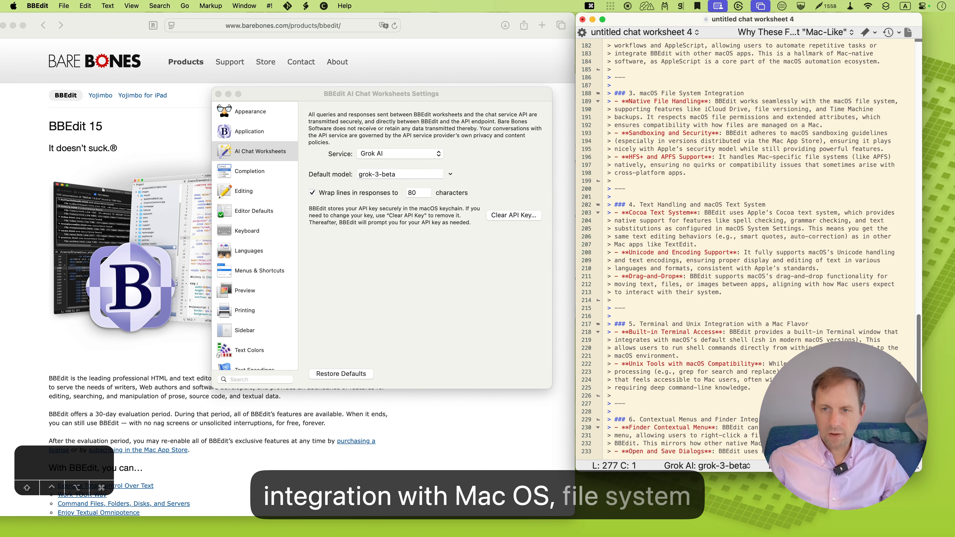
scroll(748, 249, "down", 2)
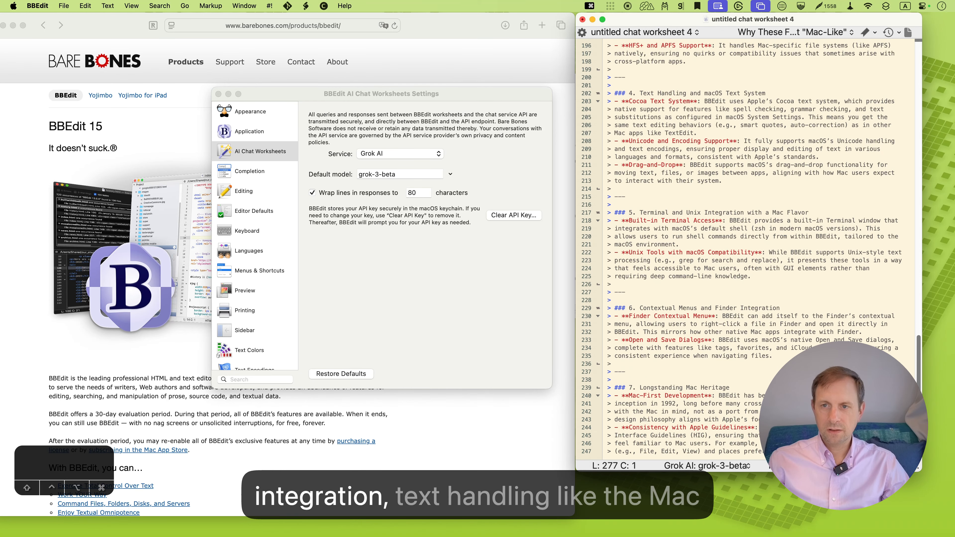
scroll(748, 249, "down", 3)
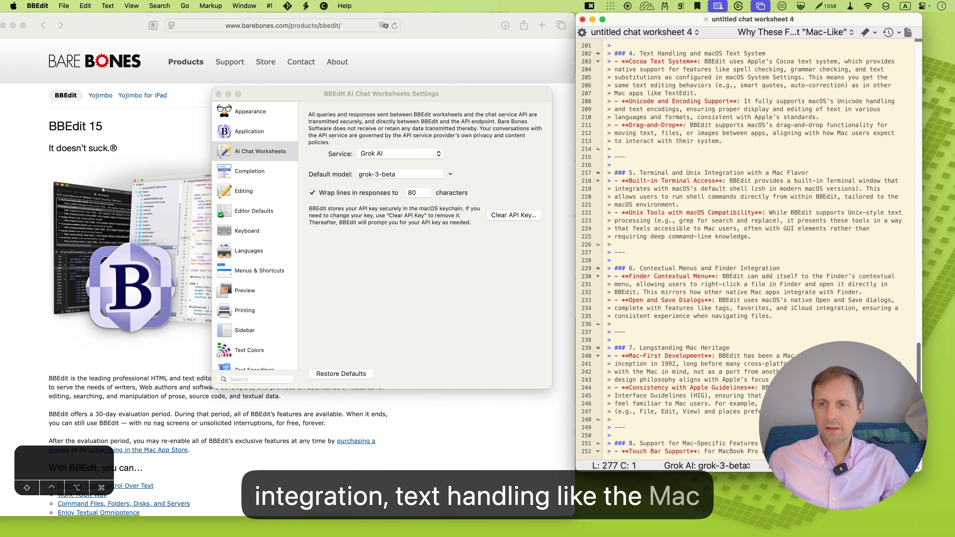
scroll(749, 248, "down", 3)
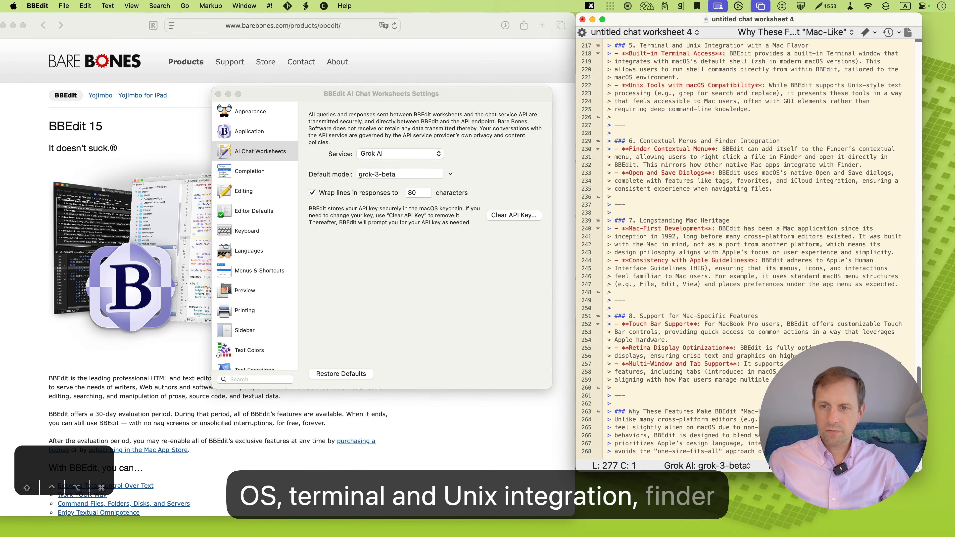
scroll(748, 249, "down", 3)
scroll(748, 248, "down", 1)
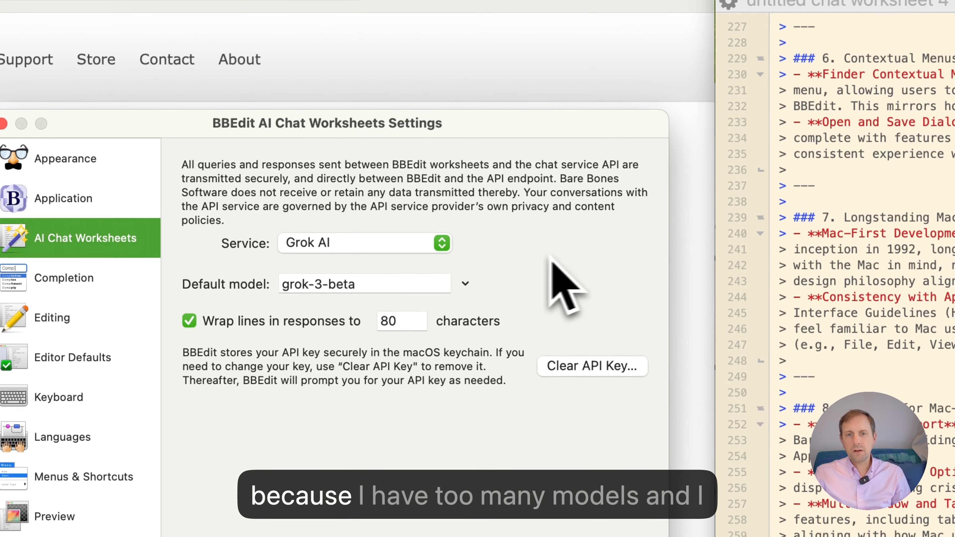
Step: Switch the AI chat service to Claude and look through the default models it offers
left_click(418, 156)
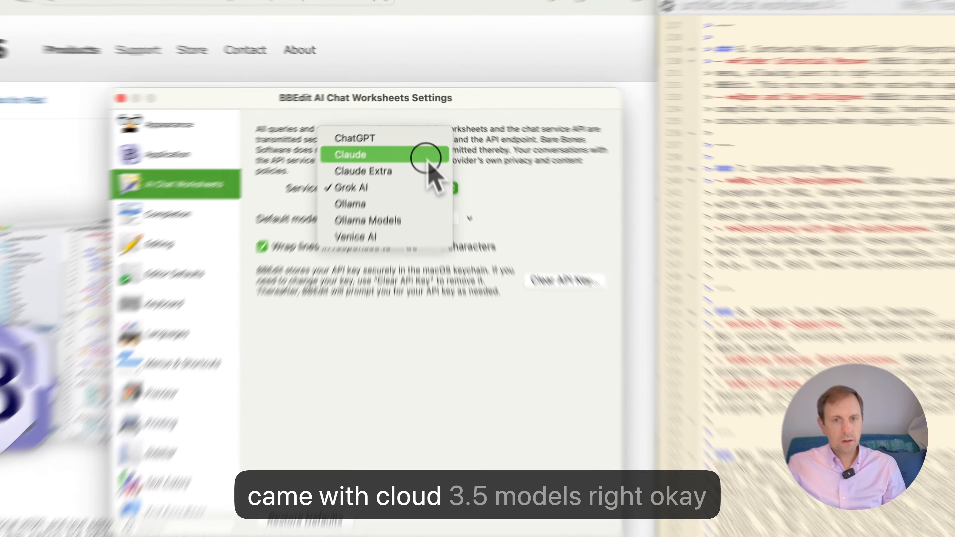
left_click(421, 133)
left_click(491, 264)
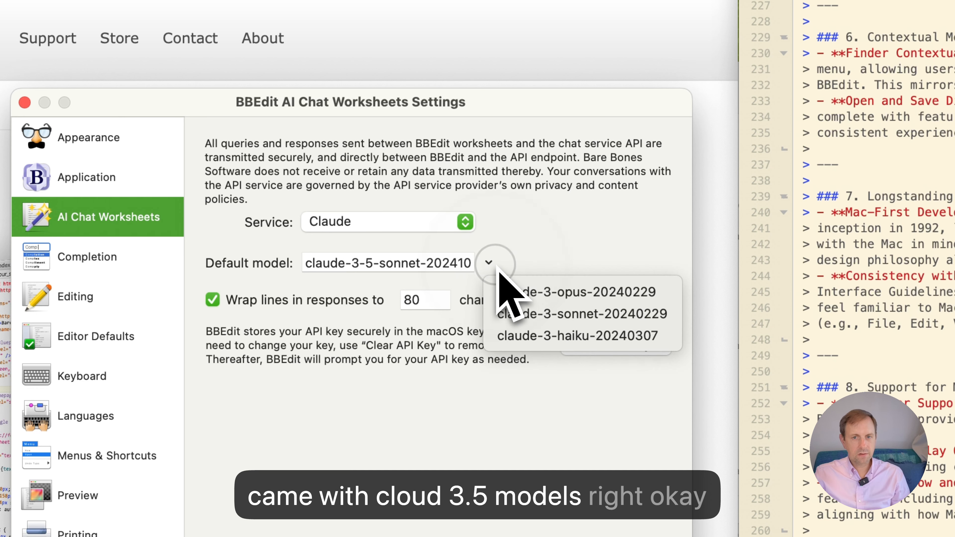
left_click(510, 251)
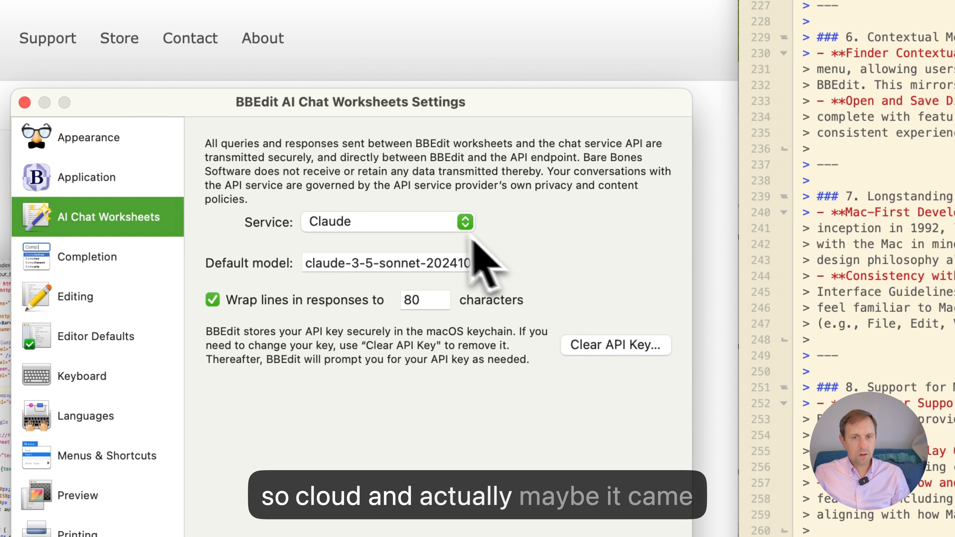
left_click(434, 217)
left_click(436, 221)
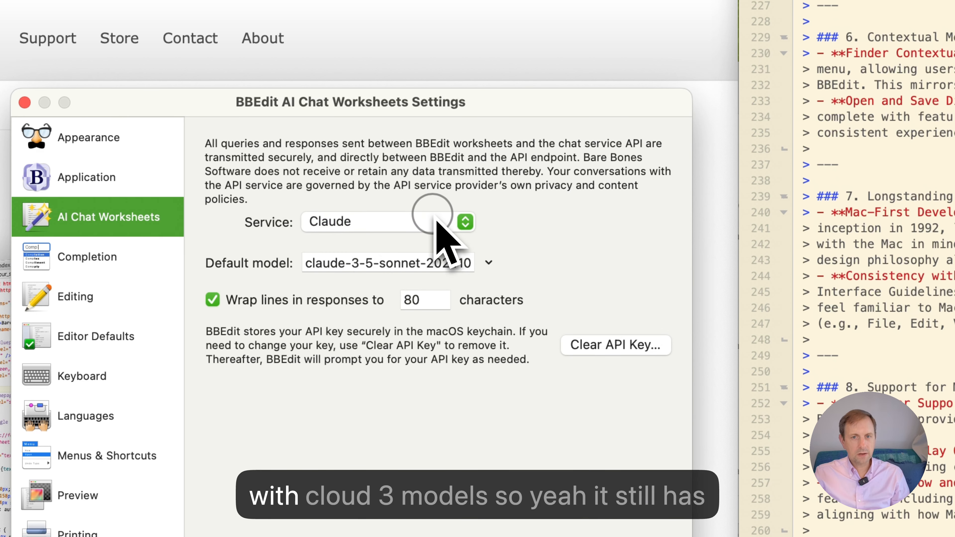
left_click(488, 262)
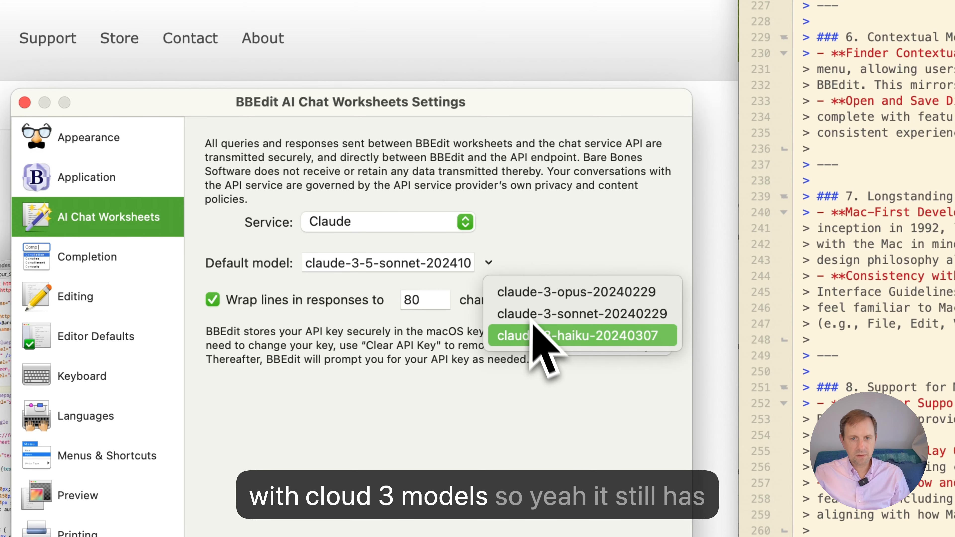
left_click(531, 241)
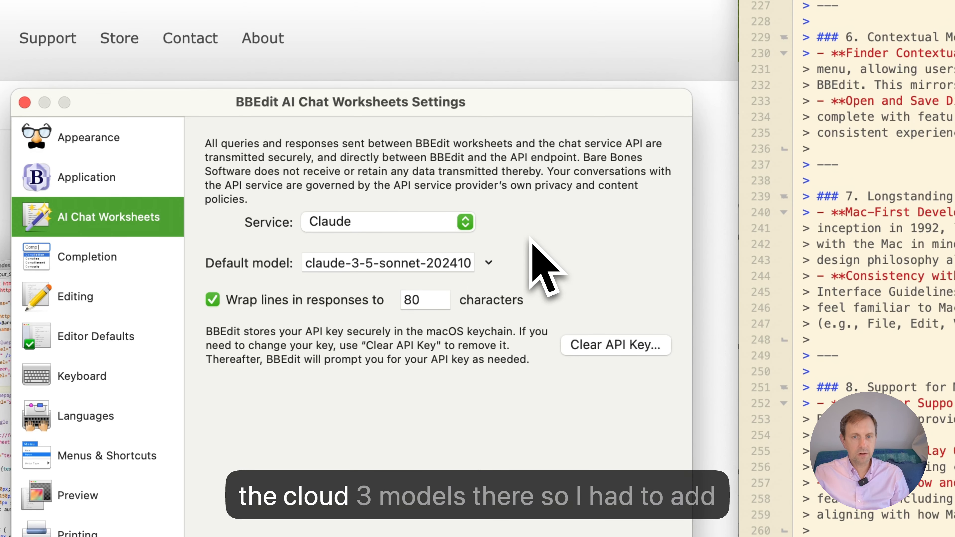
Step: Switch the chat service to Ollama and to Ollama Models, checking the default models offered for each
left_click(435, 222)
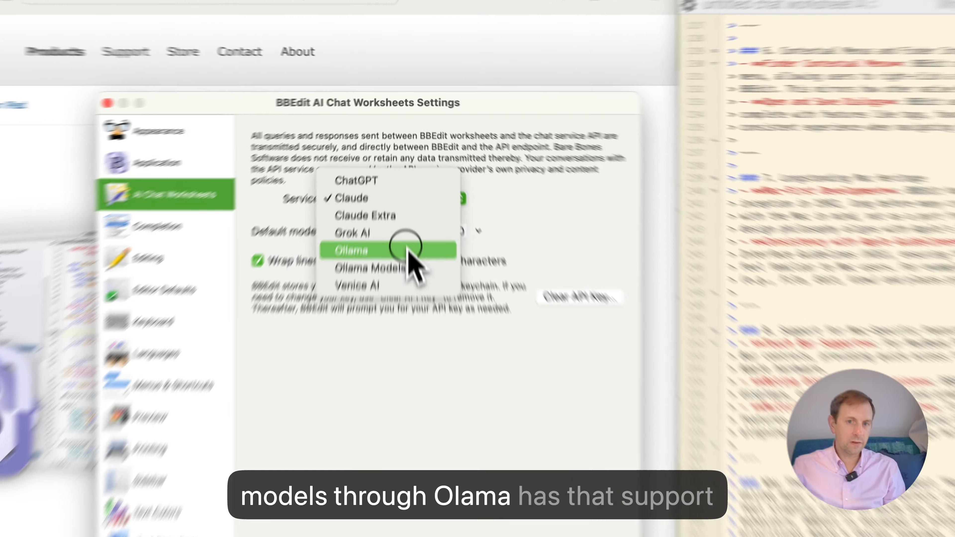
left_click(405, 185)
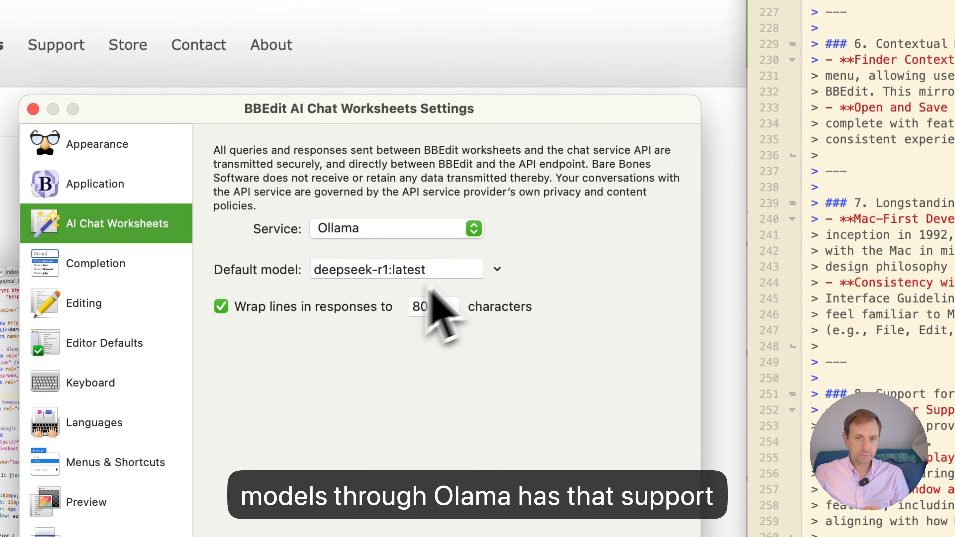
left_click(497, 269)
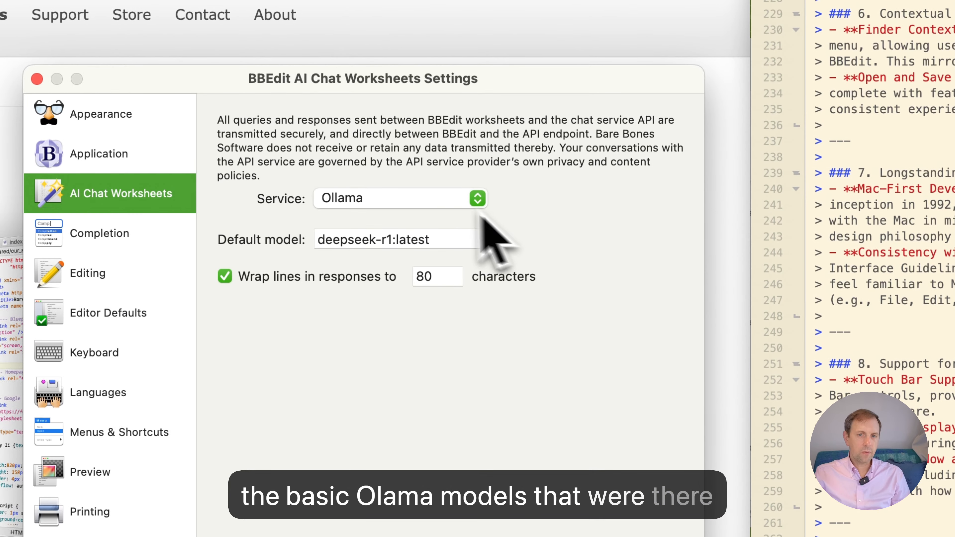
left_click(418, 154)
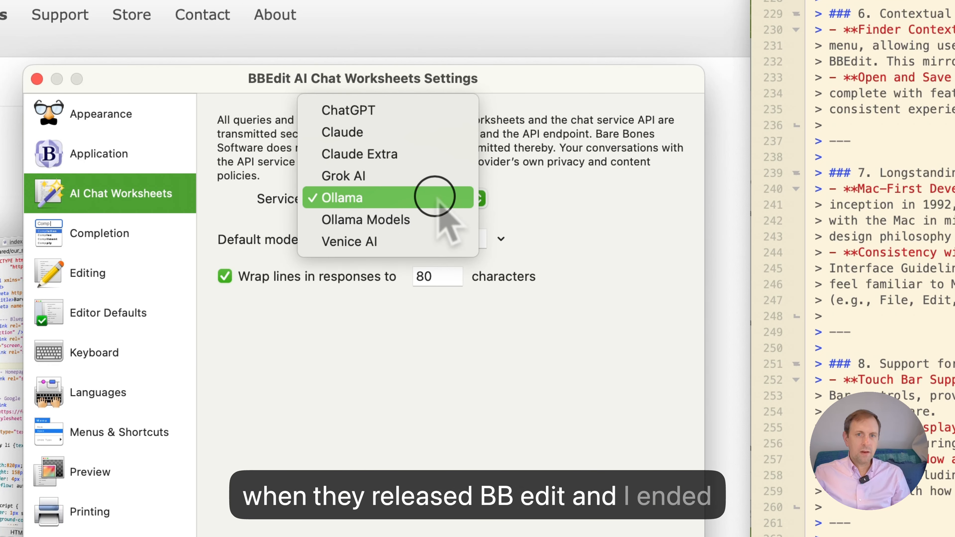
left_click(411, 221)
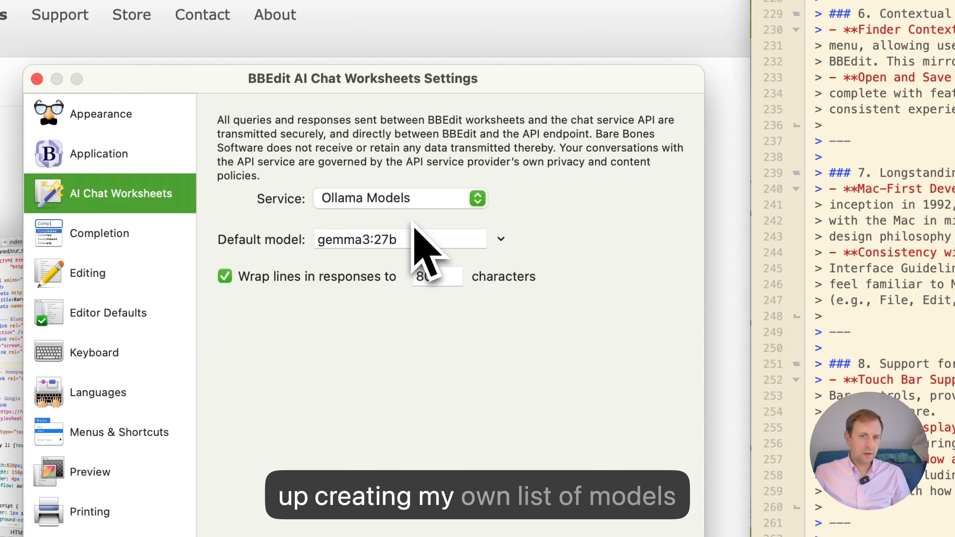
left_click(501, 238)
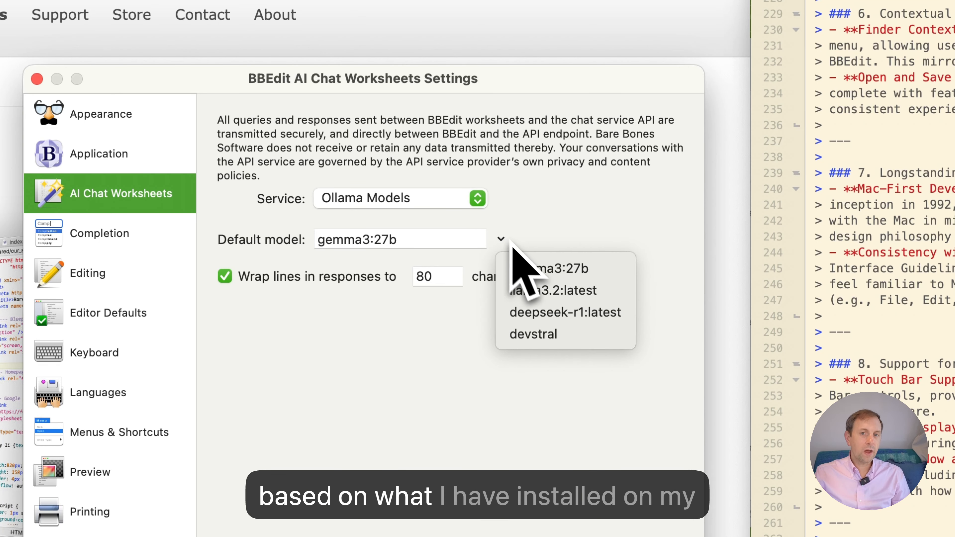
left_click(537, 263)
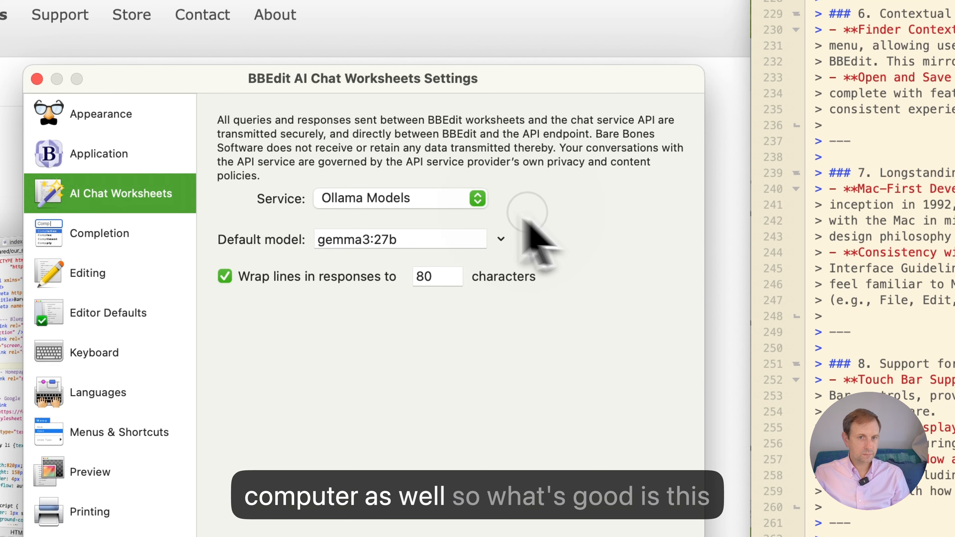
Step: Set the chat service back to Grok AI and look through its available default models
left_click(446, 201)
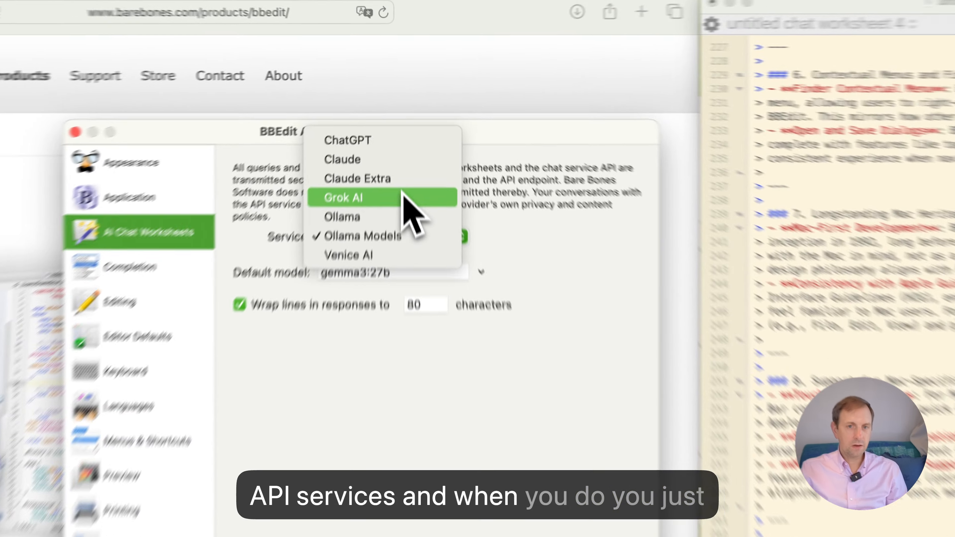
left_click(376, 197)
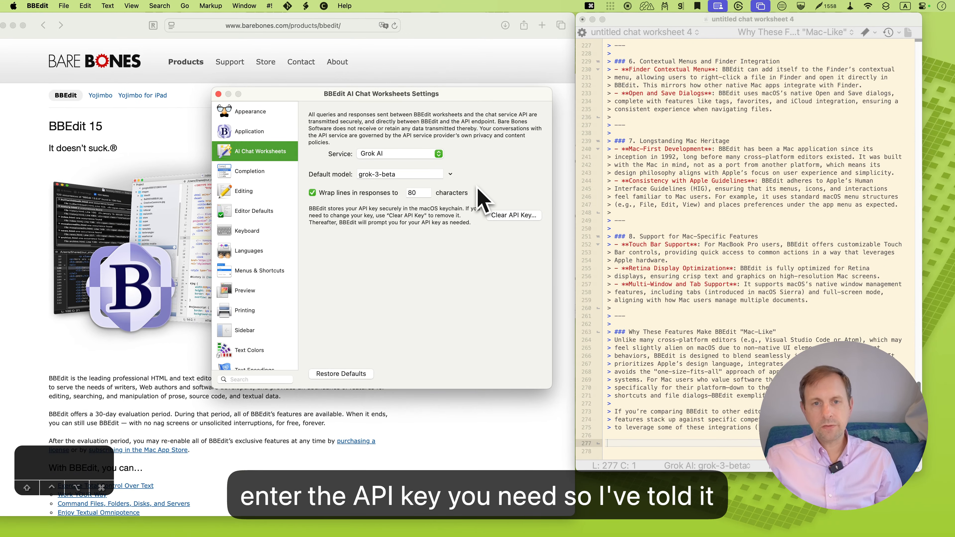
left_click(450, 174)
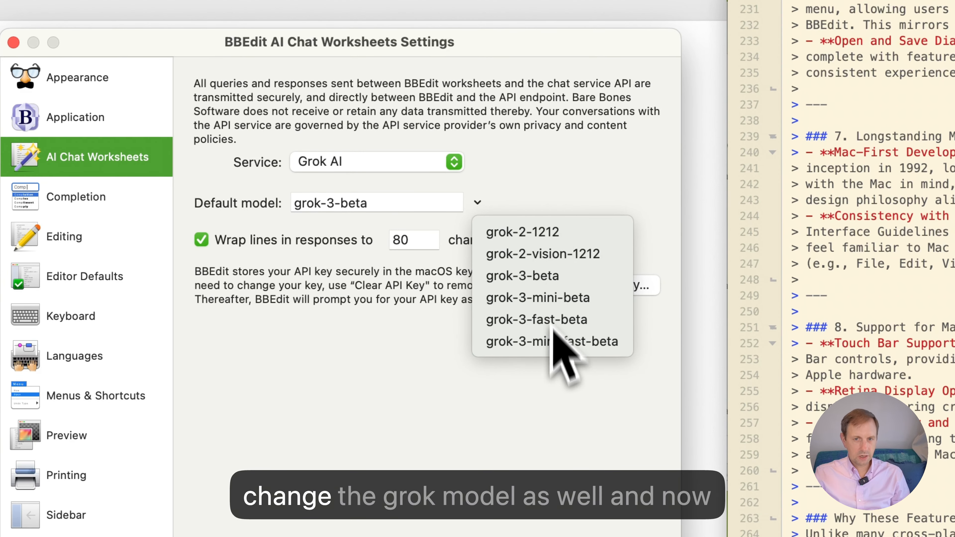
left_click(497, 458)
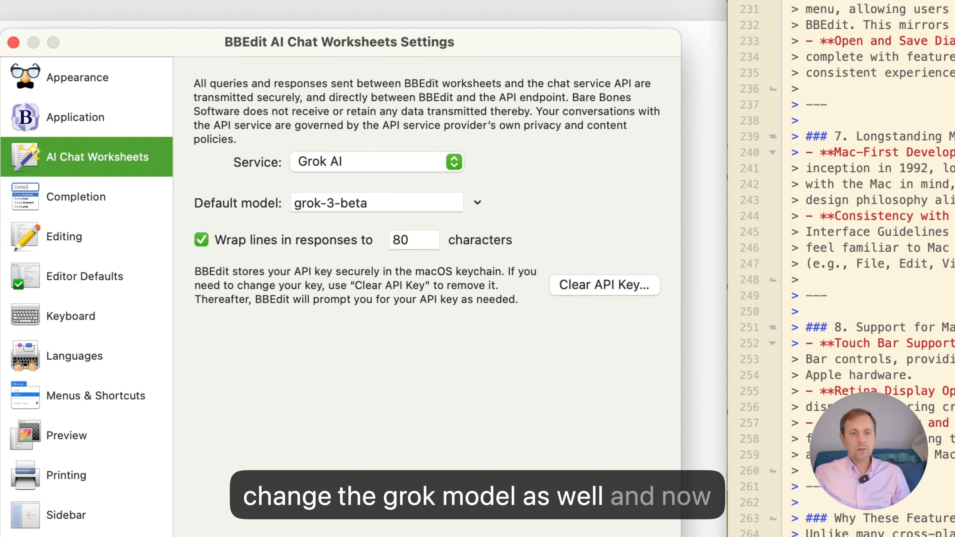
left_click(406, 161)
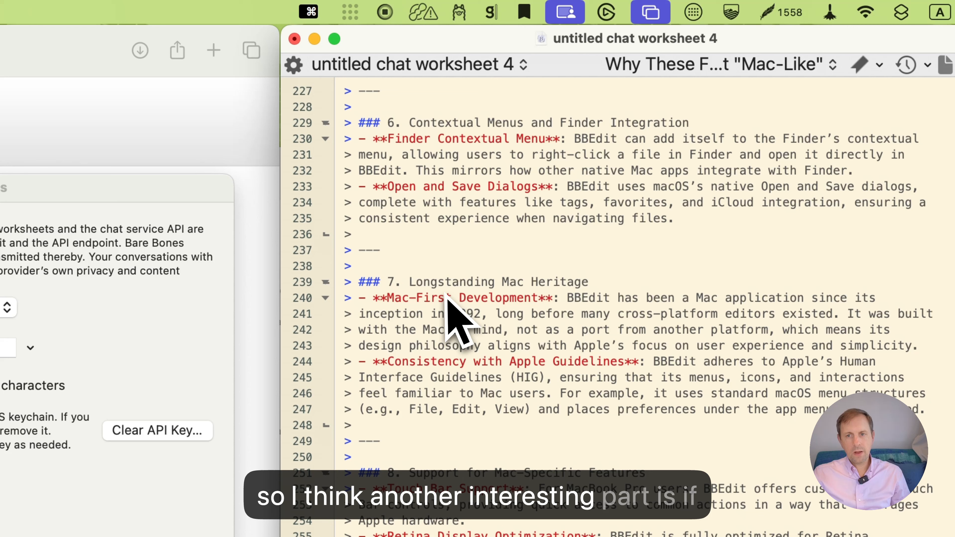
Step: Copy the section "7. Longstanding Mac Heritage" from the chat worksheet and paste it into the empty document untitled text 3
left_click(658, 149)
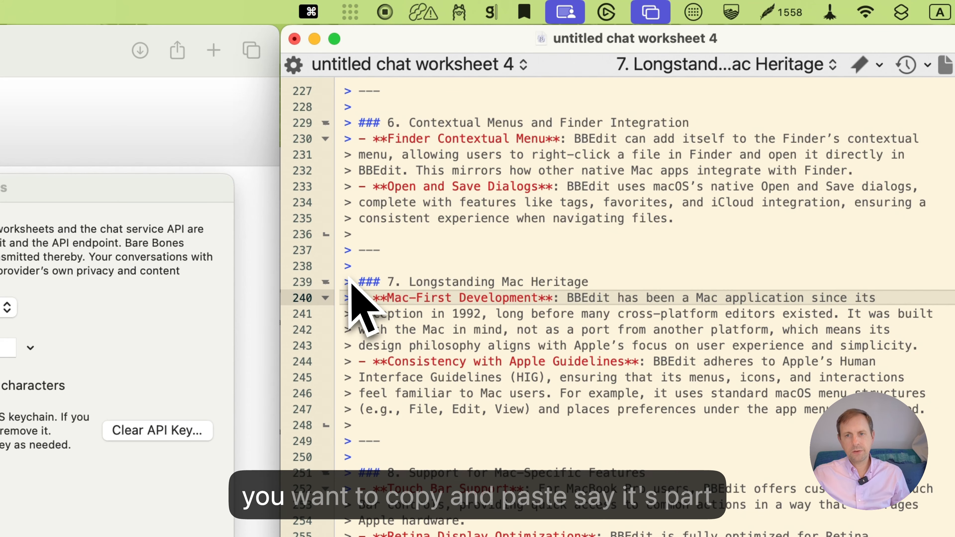
left_click_drag(349, 277, 354, 404)
key("super+c")
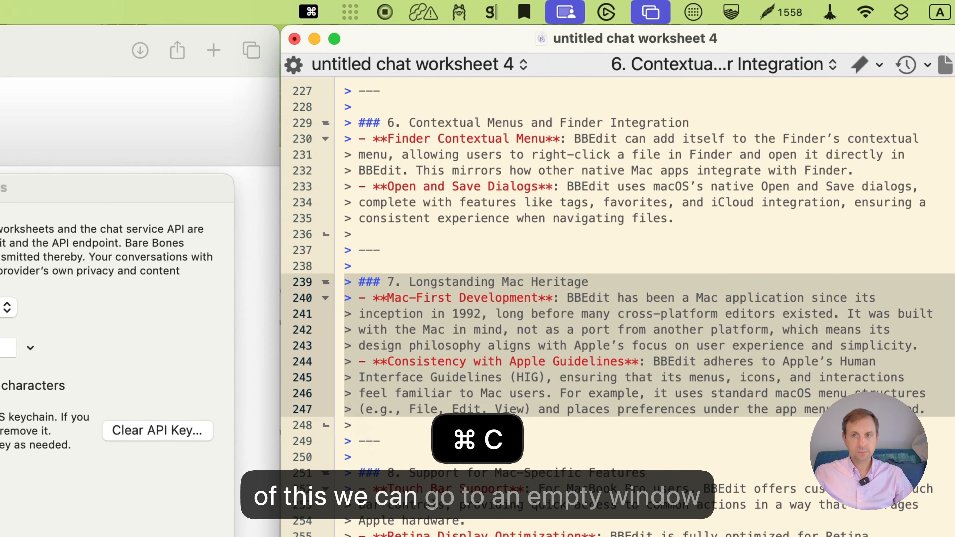
key("super+grave")
key("super+grave")
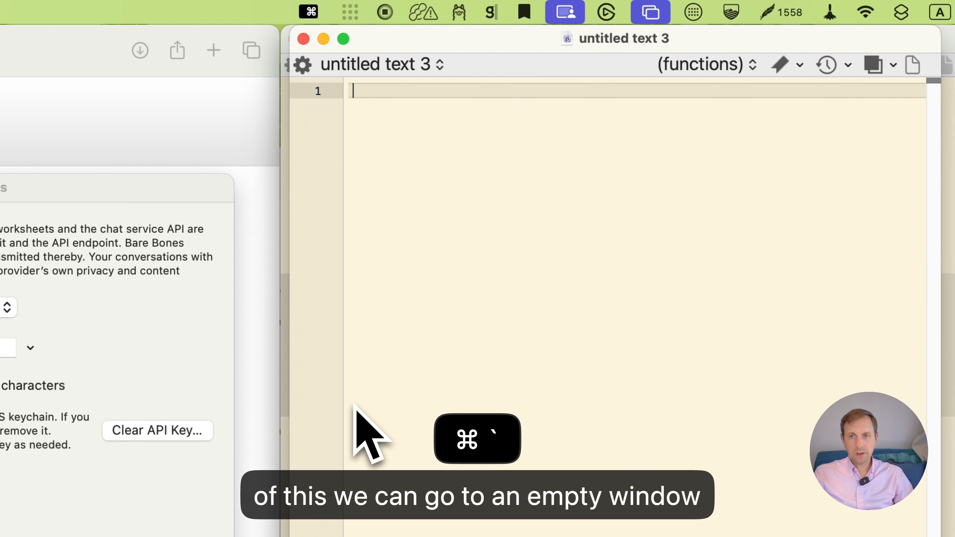
key("super+v")
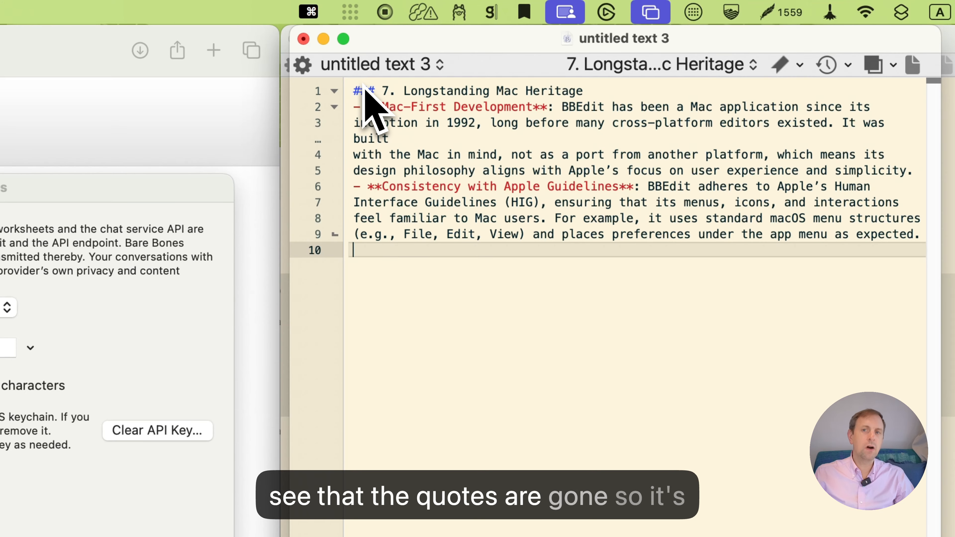
Step: Select all the pasted text, move the untitled text 3 window lower, and bring untitled chat worksheet 4 to the front
left_click_drag(355, 90, 608, 299)
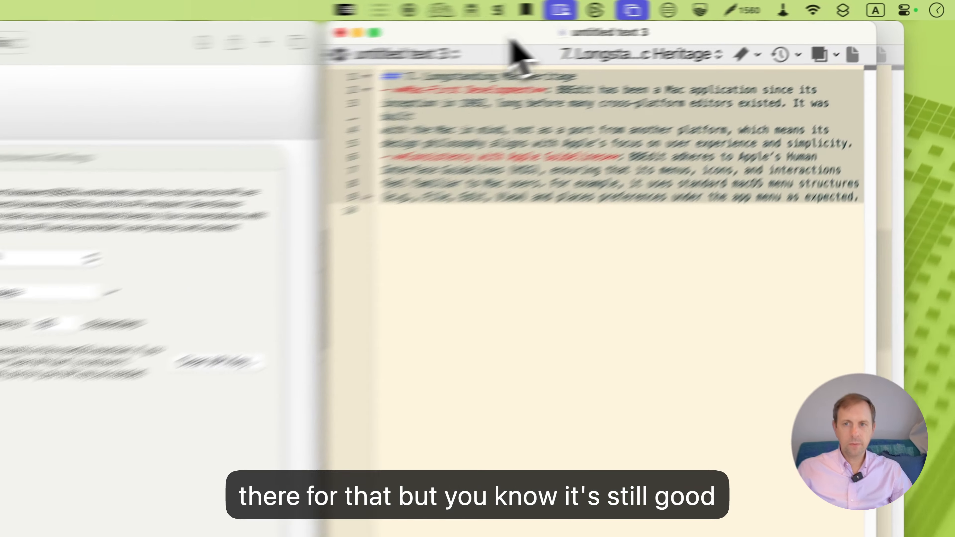
left_click_drag(694, 28, 702, 119)
left_click_drag(457, 237, 429, 83)
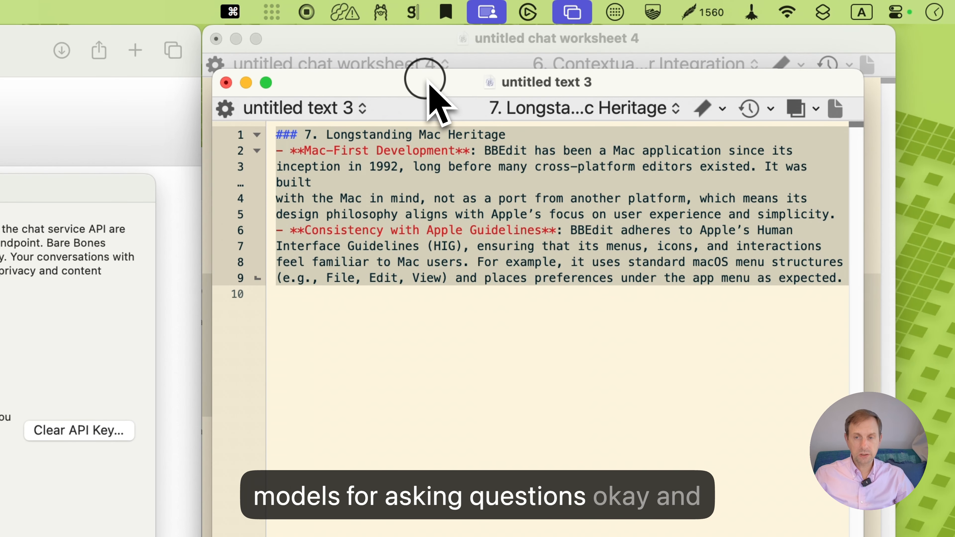
left_click(426, 58)
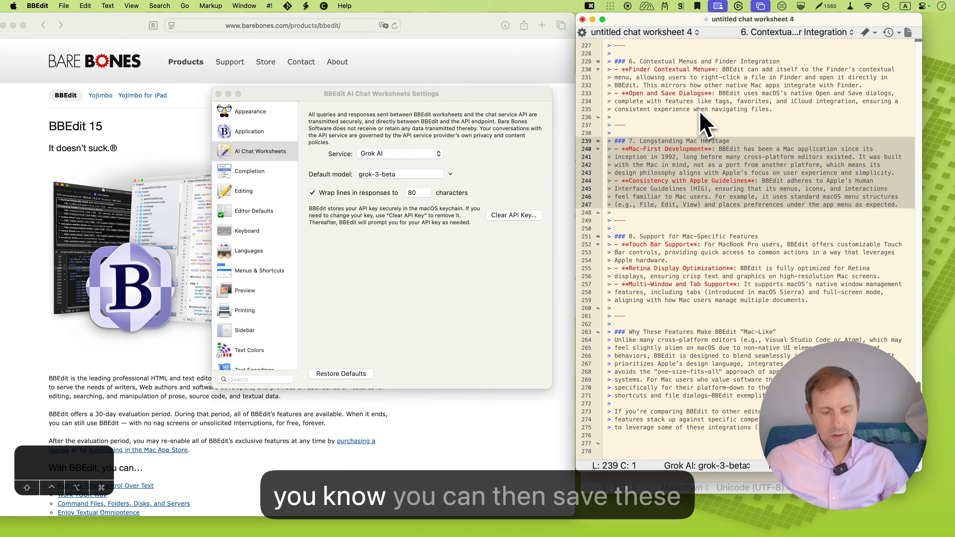
Step: Save the chat worksheet under the name "bbbedit inquery" in the BBEditChatAPIFiles folder
key("cmd+s")
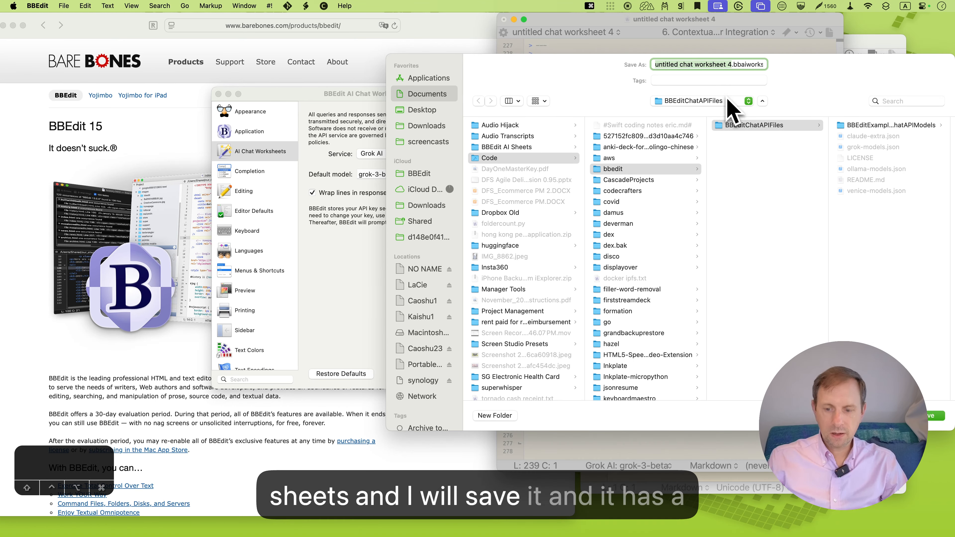
key("Right")
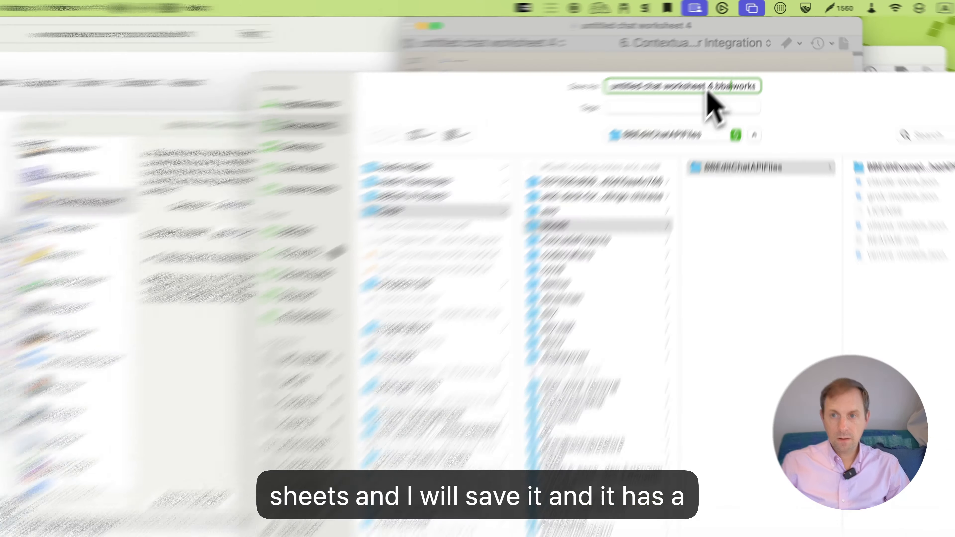
left_click_drag(726, 65, 538, 77)
key("BackSpace")
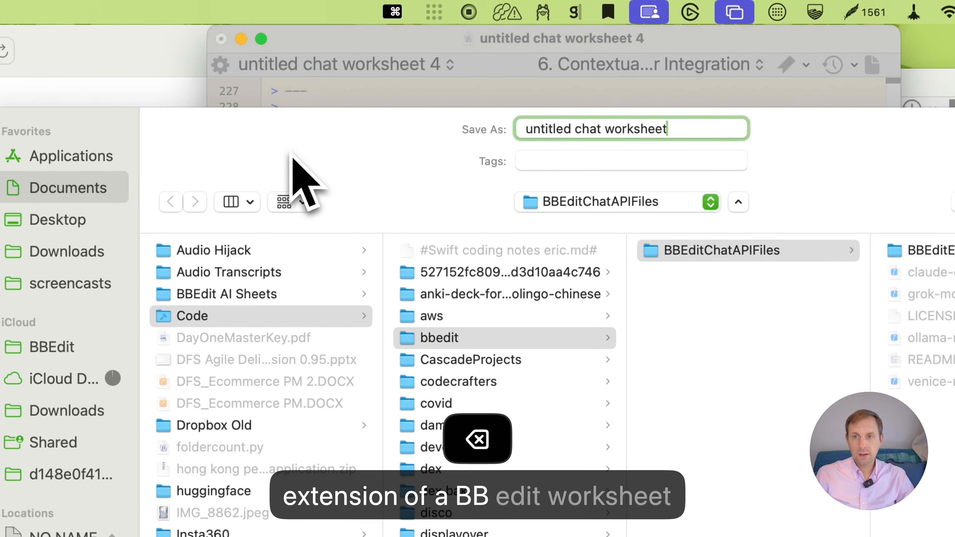
key("super+a")
type("bb")
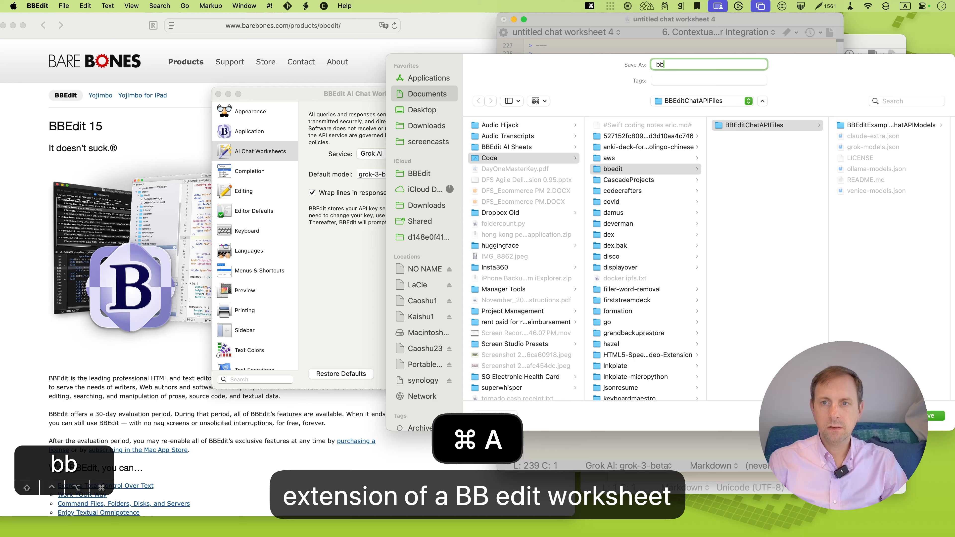
type("bedit inquer")
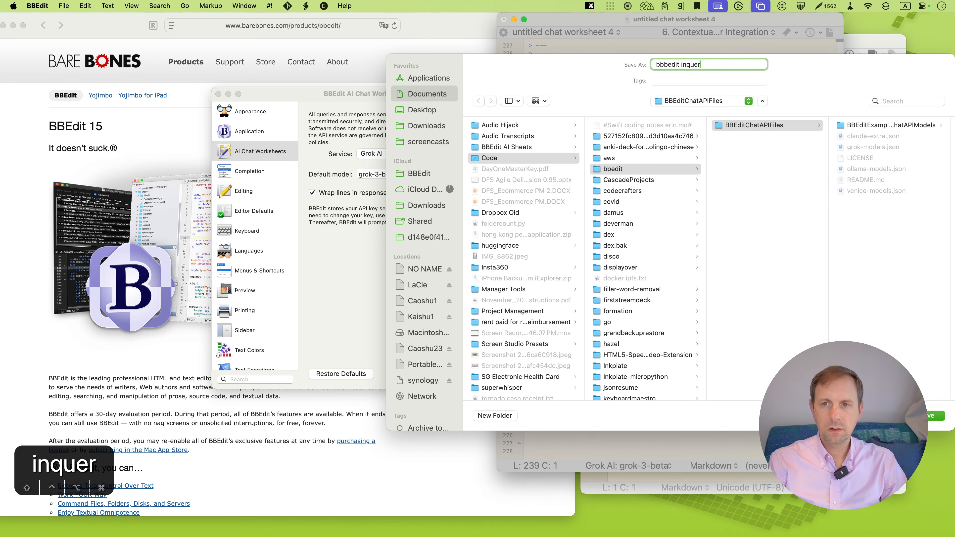
type("y")
key("Return")
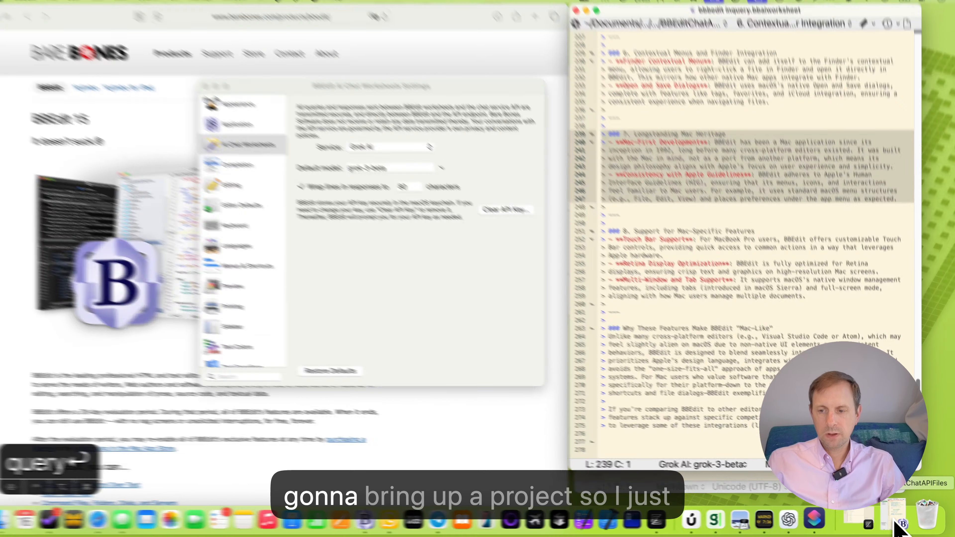
Step: Bring up the BBEditChatAPIFiles project window and open the Chat API Descriptions folder inside BBEdit's Application Support folder
left_click(908, 520)
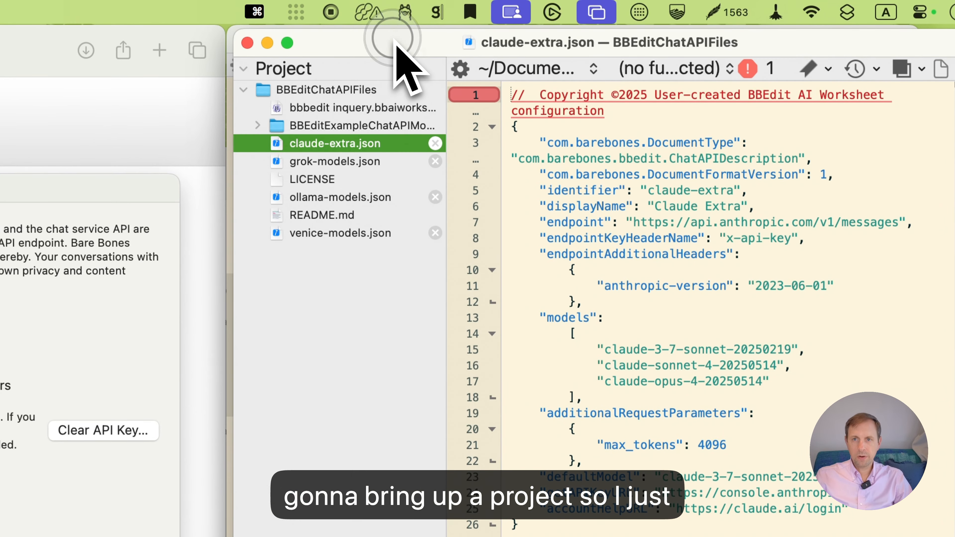
left_click_drag(392, 41, 374, 34)
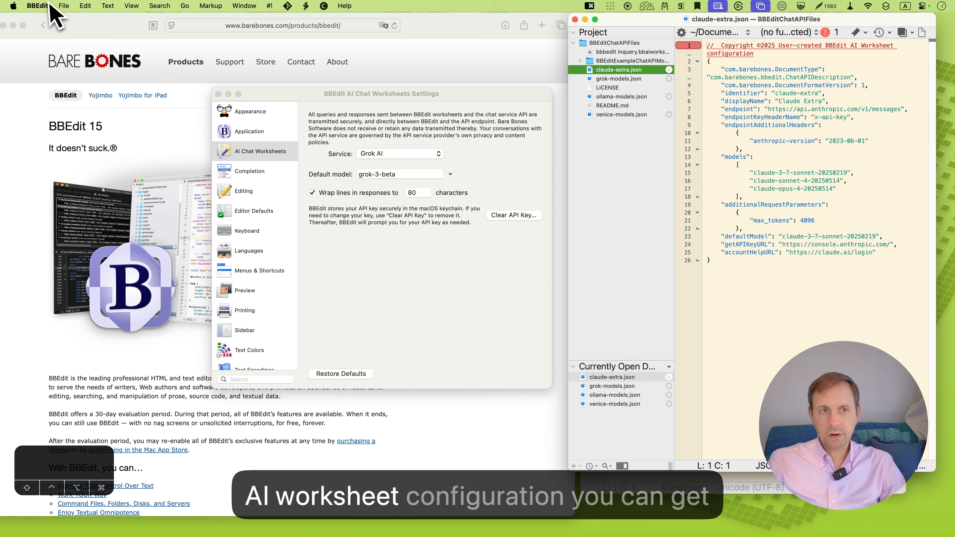
left_click(37, 5)
mouse_move(51, 61)
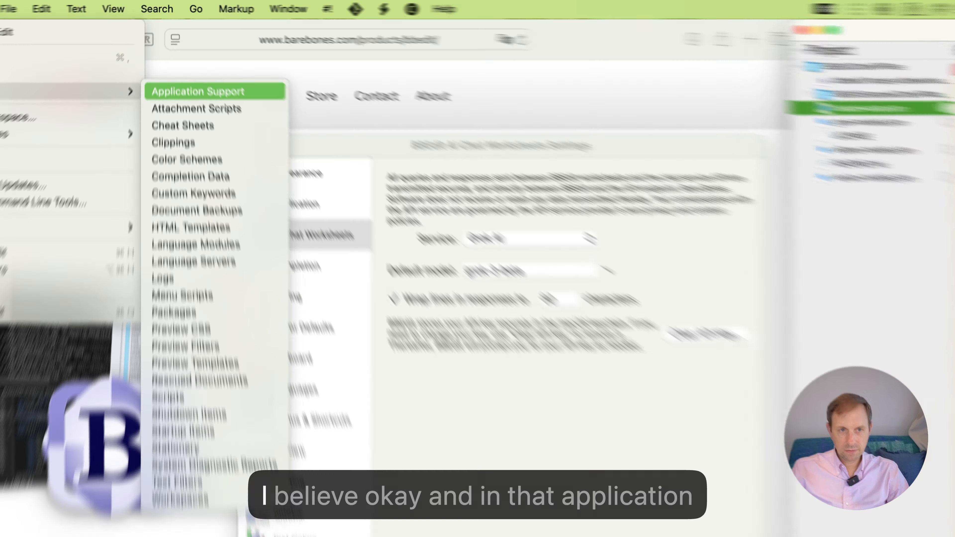
left_click(196, 59)
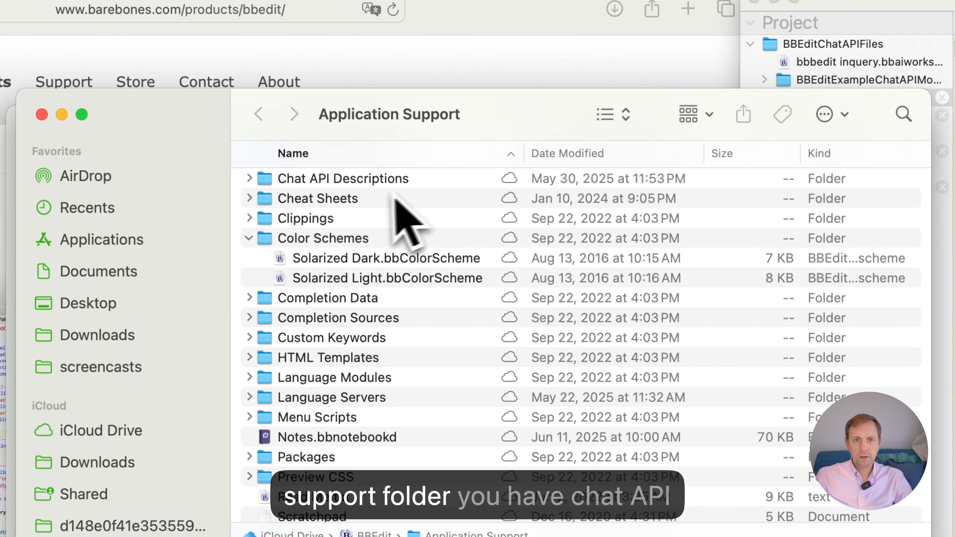
double_click(346, 179)
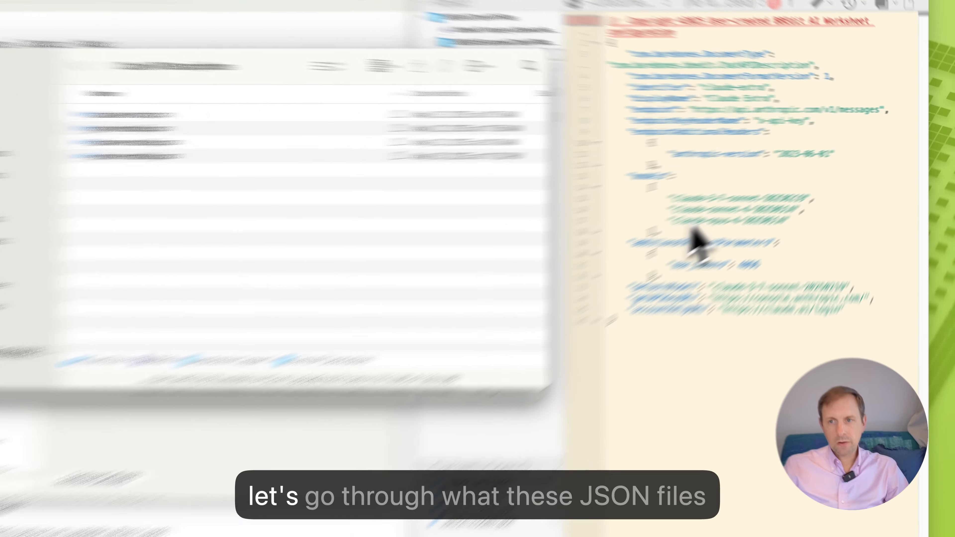
Step: Examine claude-extra.json in the project, going through its document type, identifier, display name, endpoint and models entries
left_click(767, 190)
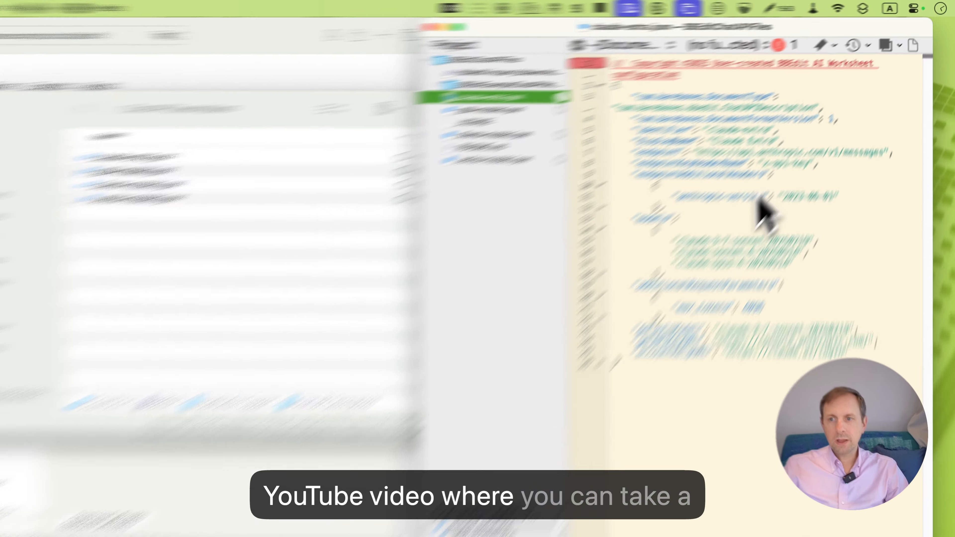
left_click(794, 141)
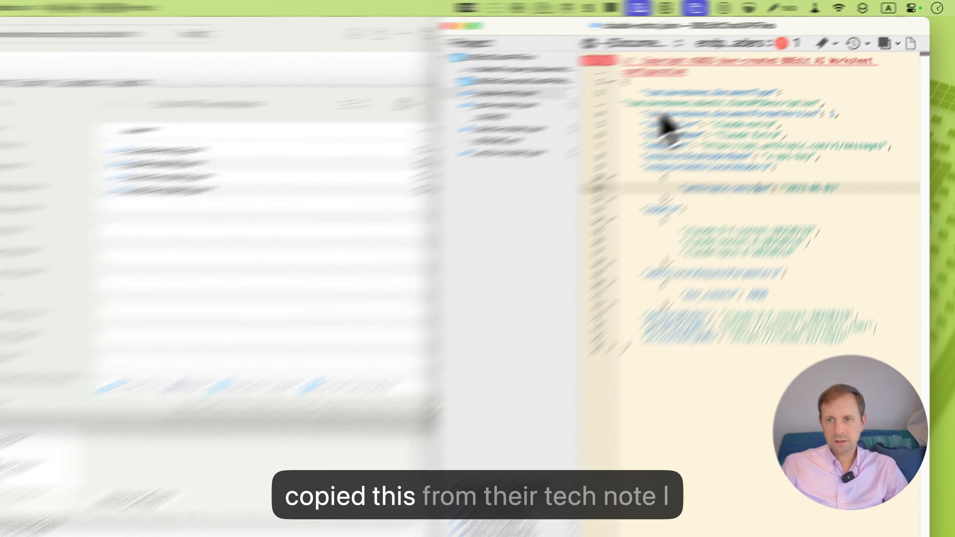
left_click(644, 105)
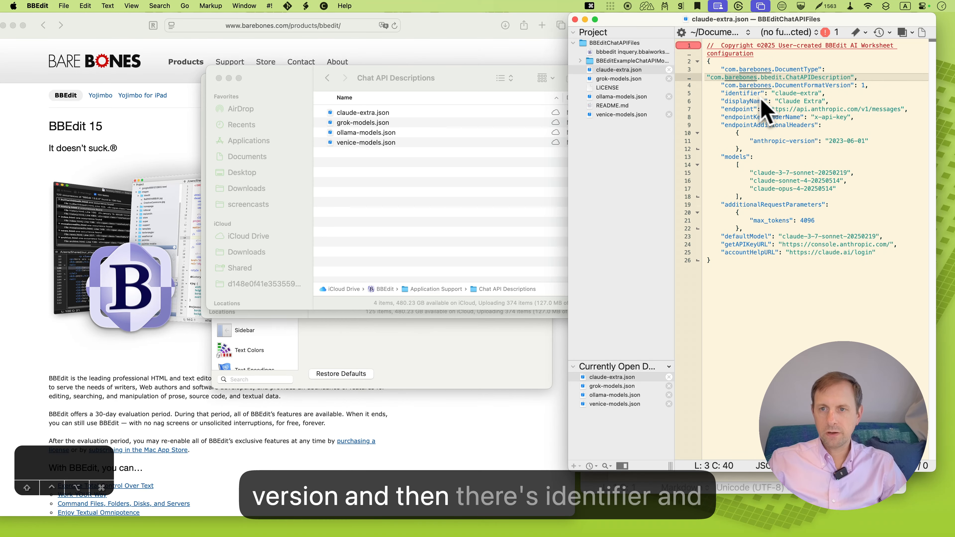
left_click(808, 94)
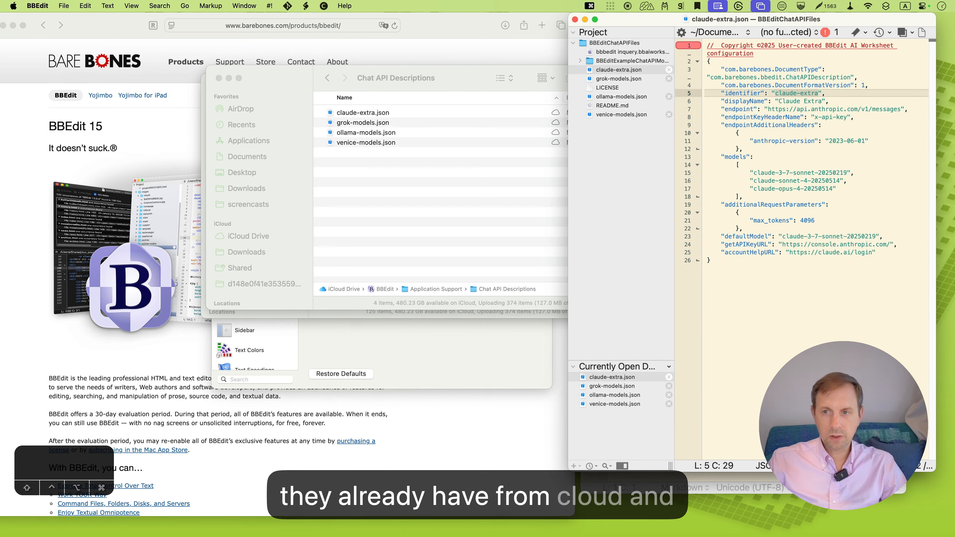
left_click(810, 101)
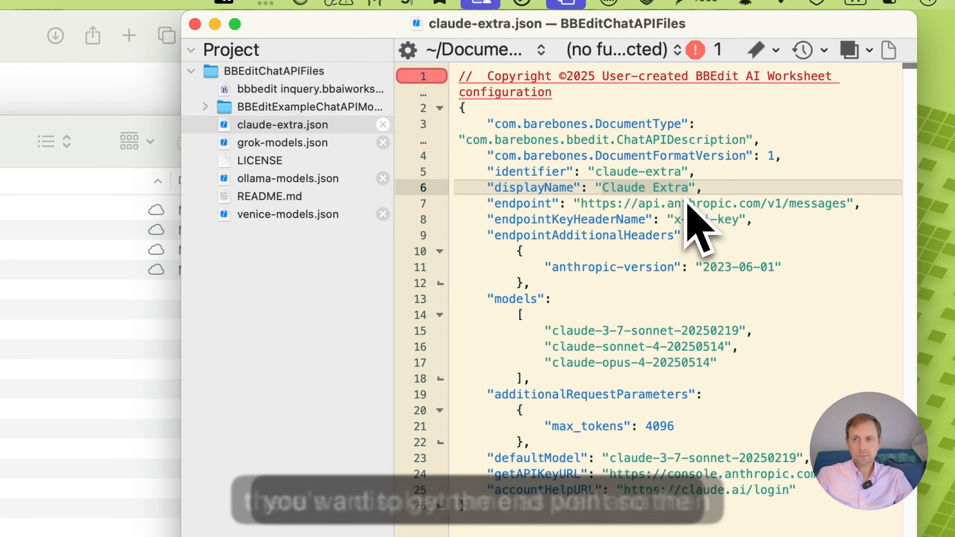
left_click_drag(582, 203, 828, 208)
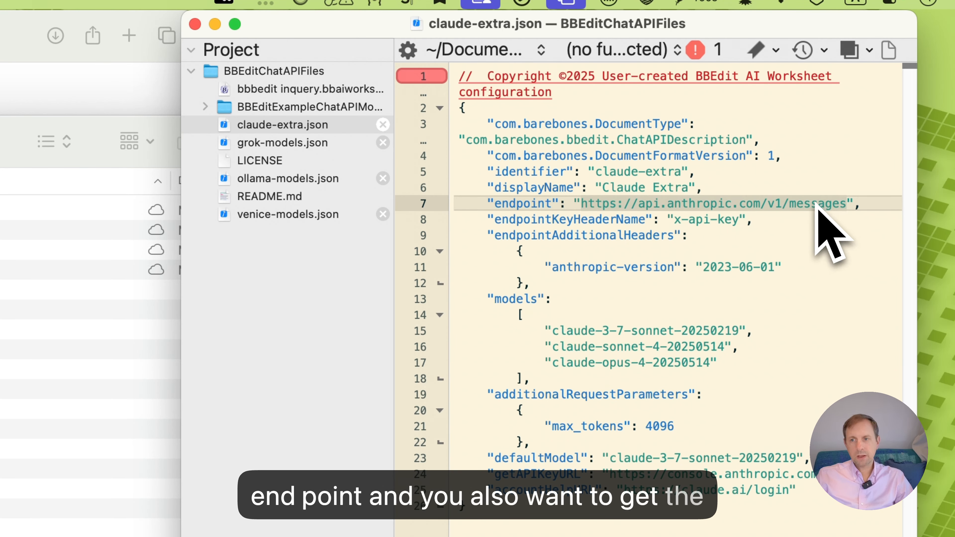
left_click(595, 331)
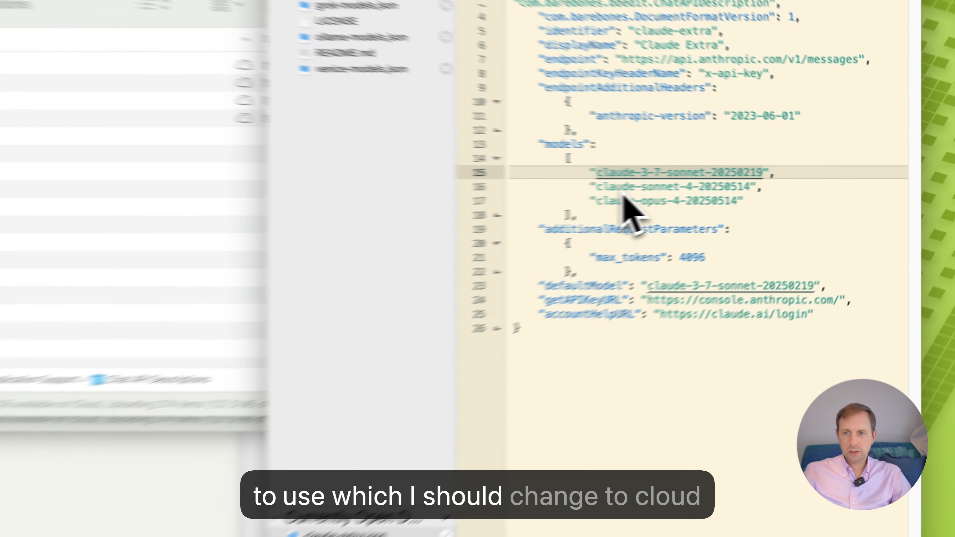
Step: Set defaultModel in claude-extra.json to claude-sonnet-4-20250514, copied from the models list, and save the file
left_click(764, 181)
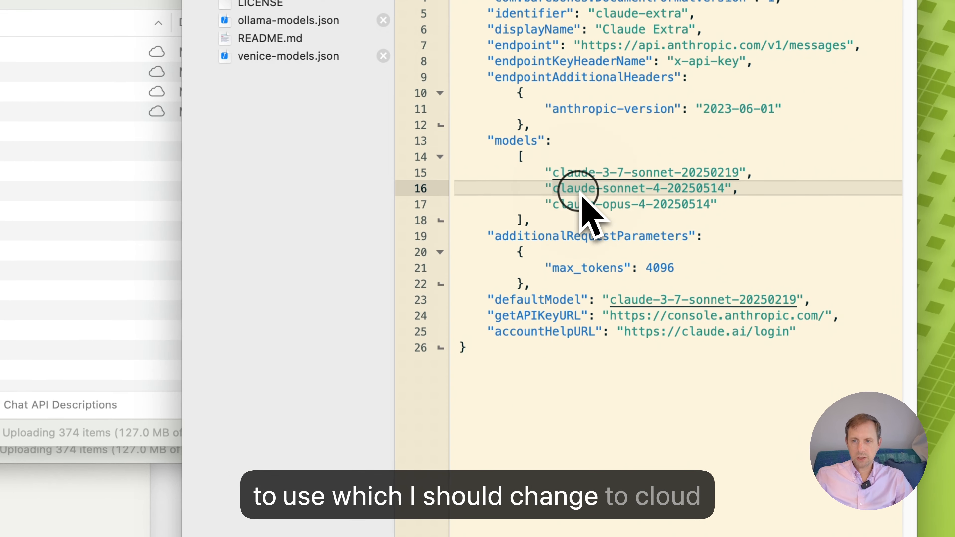
key("super+c")
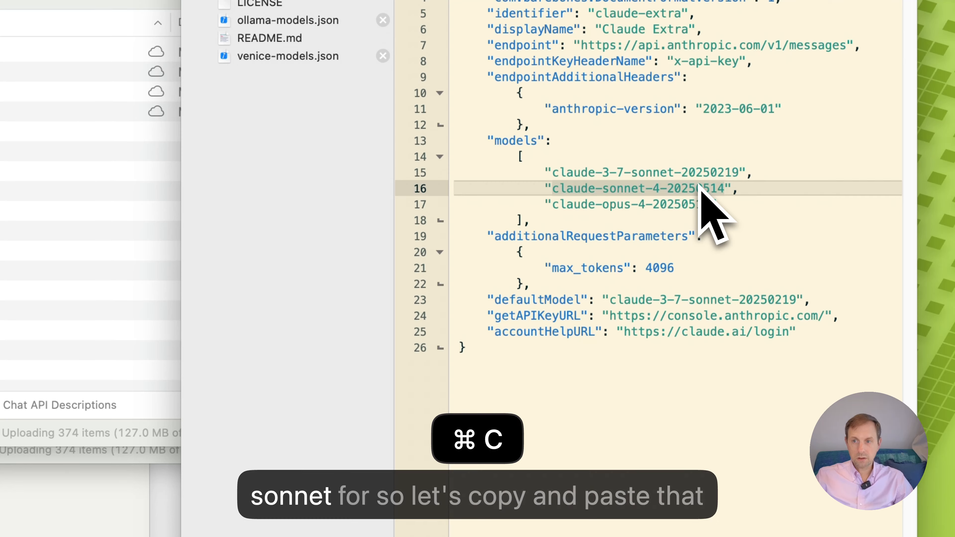
left_click_drag(610, 300, 774, 304)
key("super+v")
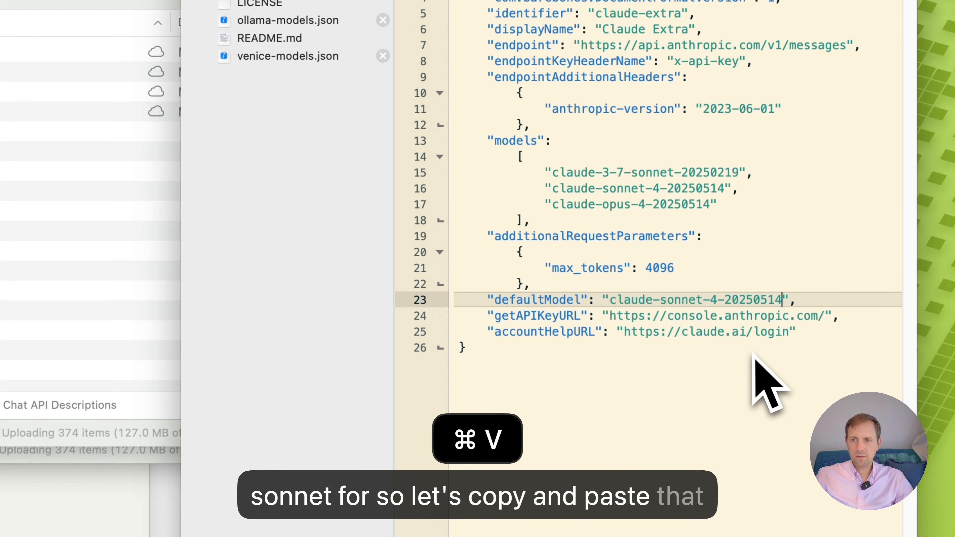
key("super+s")
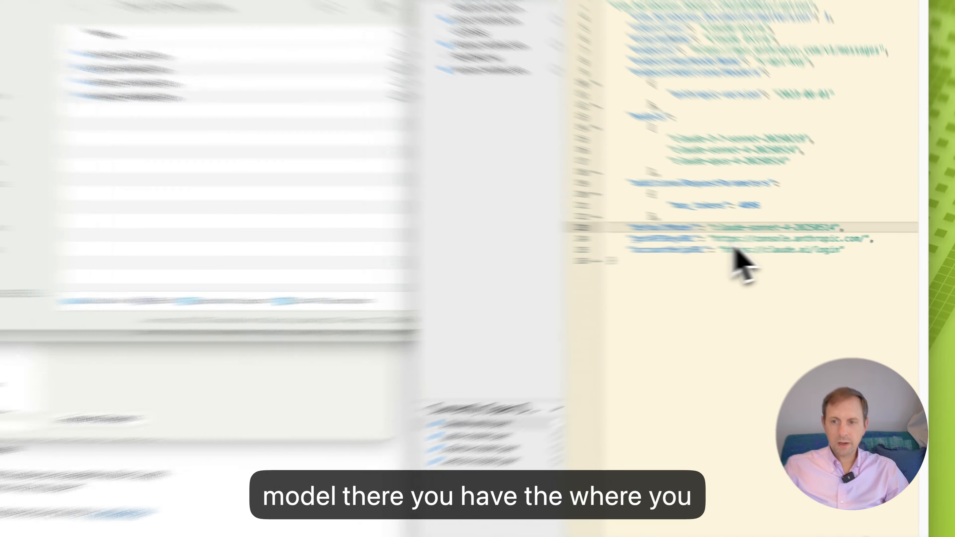
Step: Check the getAPIKeyURL value in claude-extra.json, and view the configurations in grok-models.json and ollama-models.json
left_click_drag(783, 245, 883, 242)
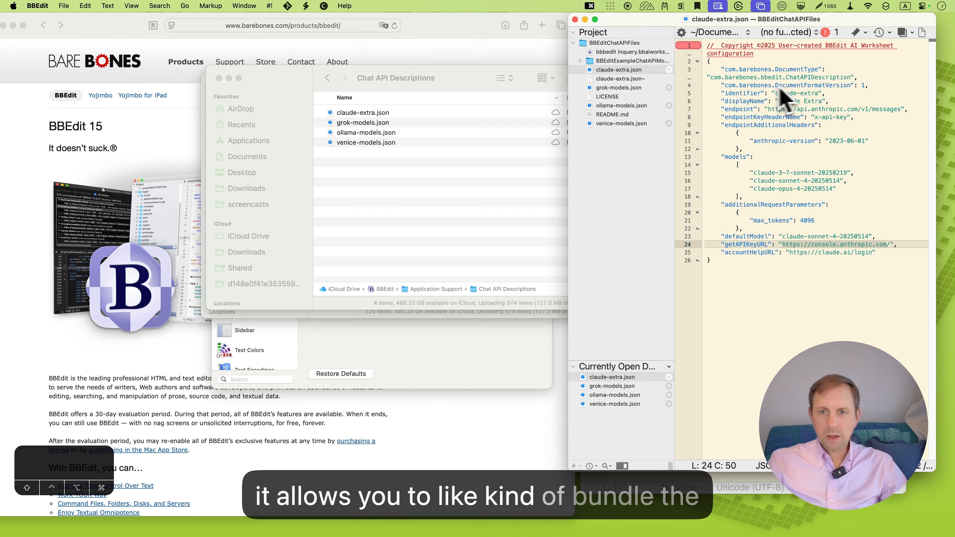
left_click(620, 86)
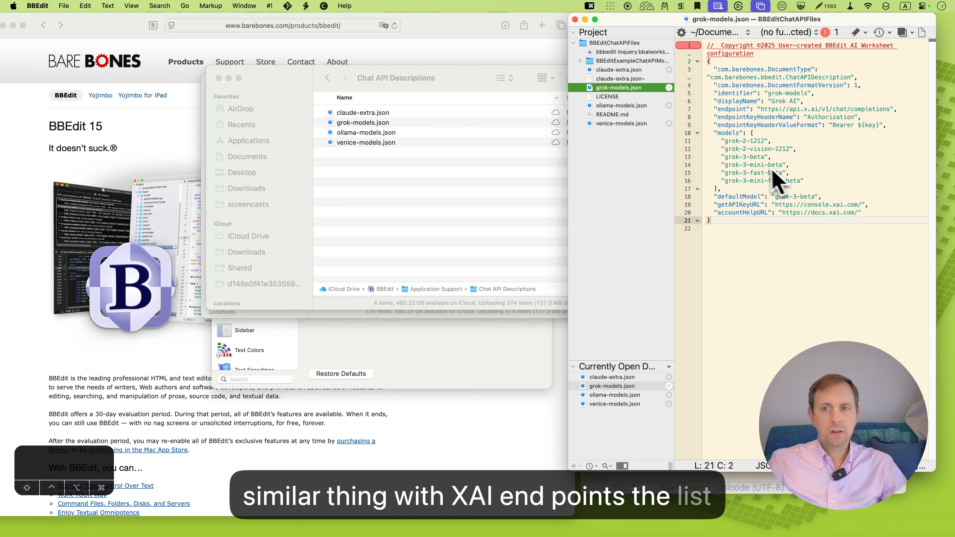
left_click(741, 148)
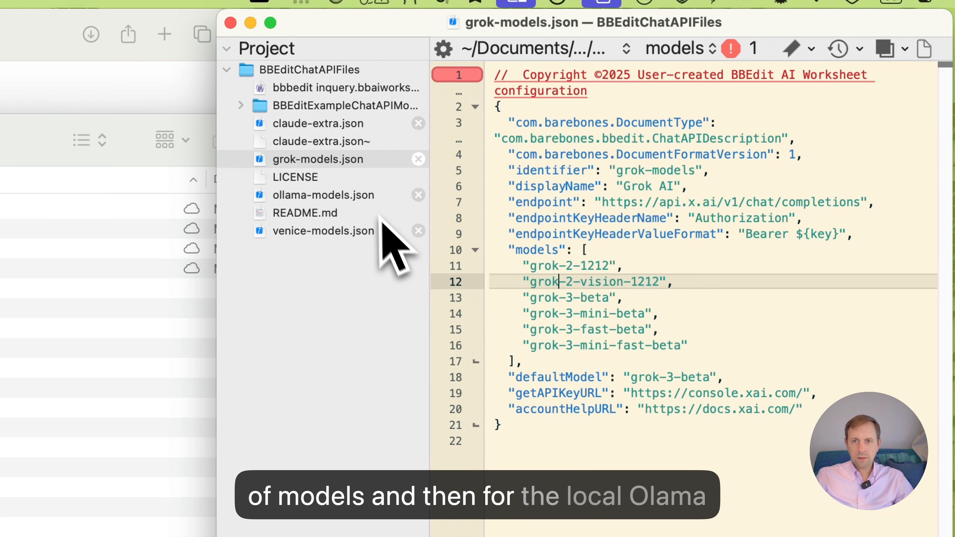
left_click(368, 196)
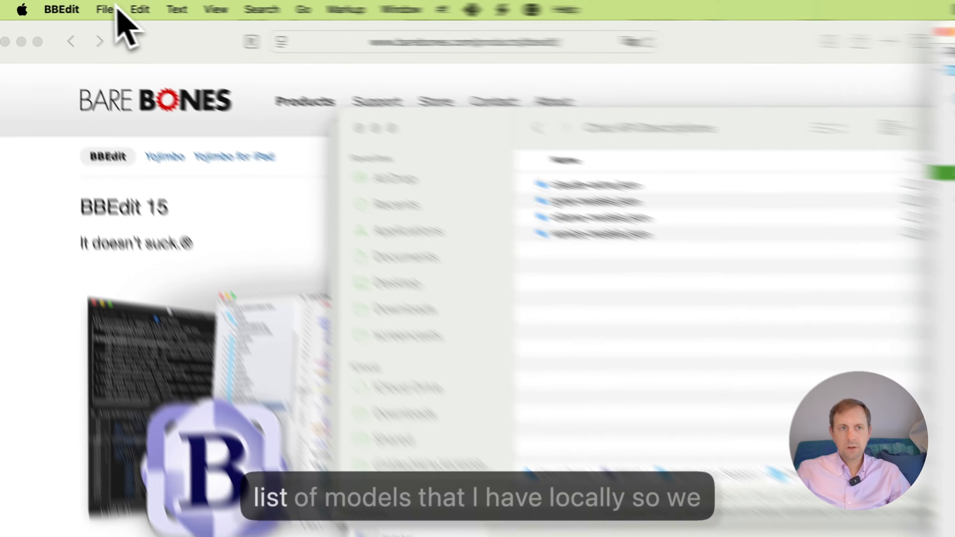
Step: Create a new shell worksheet and move its window beside the BBEditChatAPIFiles project window
left_click(63, 6)
mouse_move(107, 13)
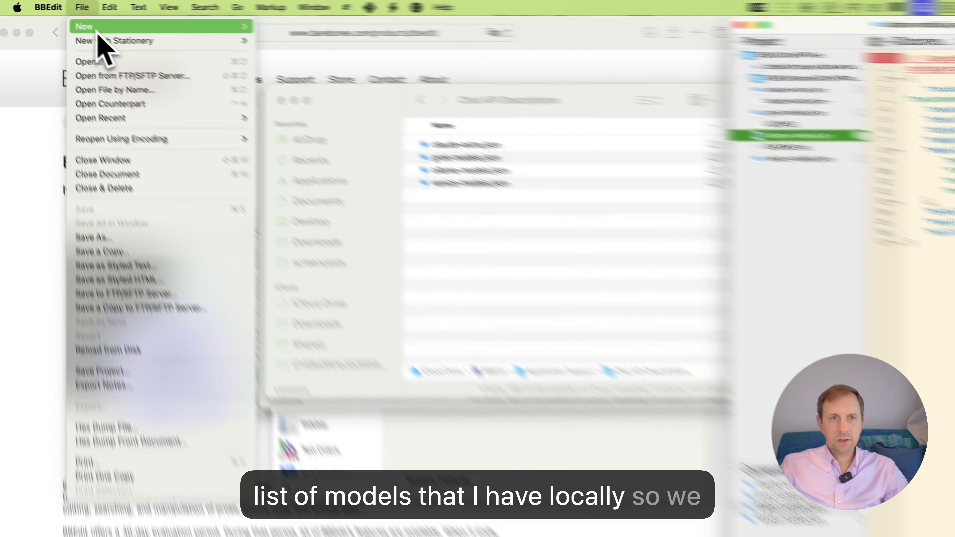
mouse_move(97, 29)
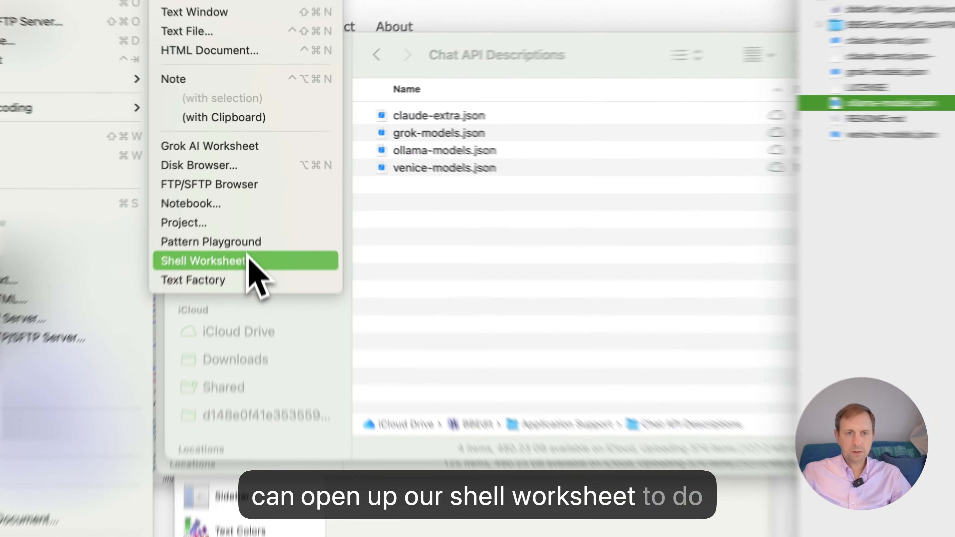
left_click(254, 195)
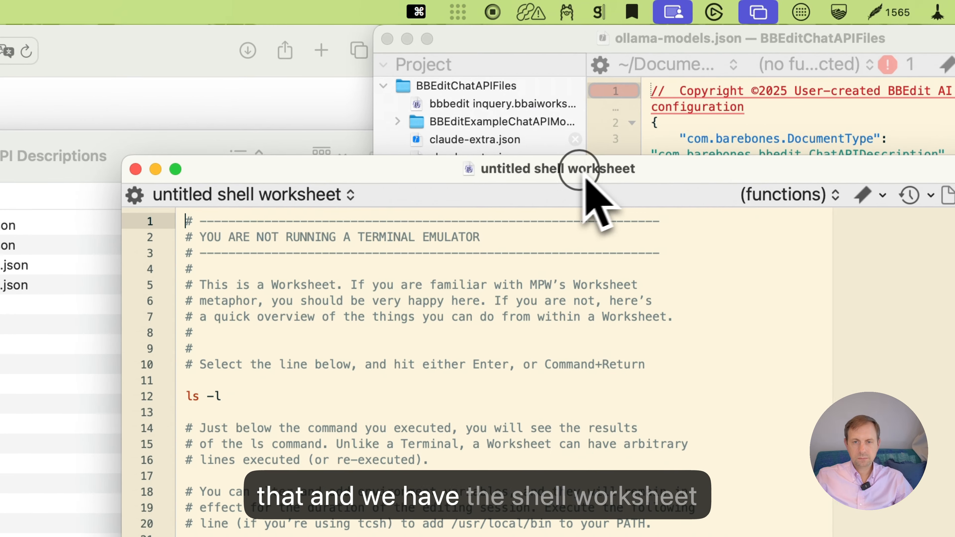
left_click_drag(583, 175, 371, 49)
Step: Add the command "ollama list" above the introductory comments of the shell worksheet and run it
key("Up")
key("Up")
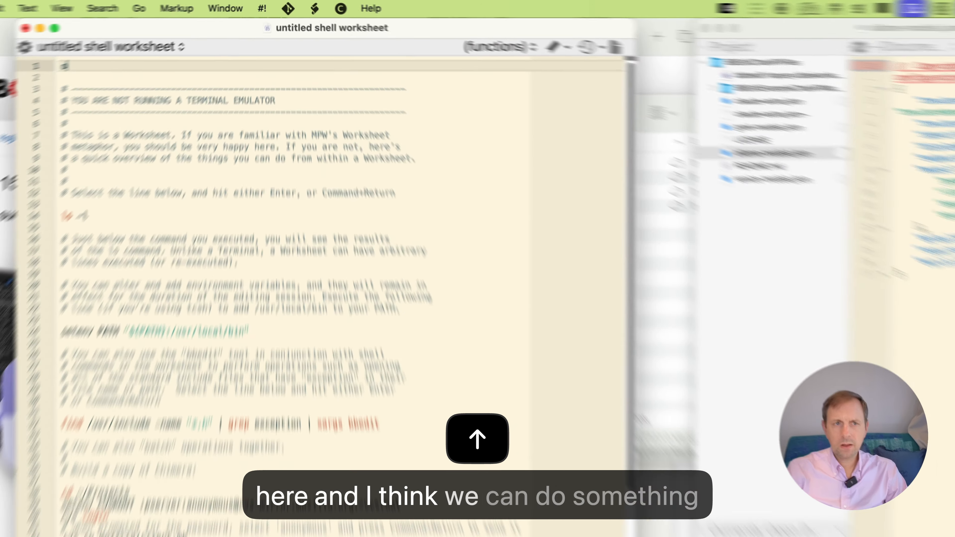
type("olla")
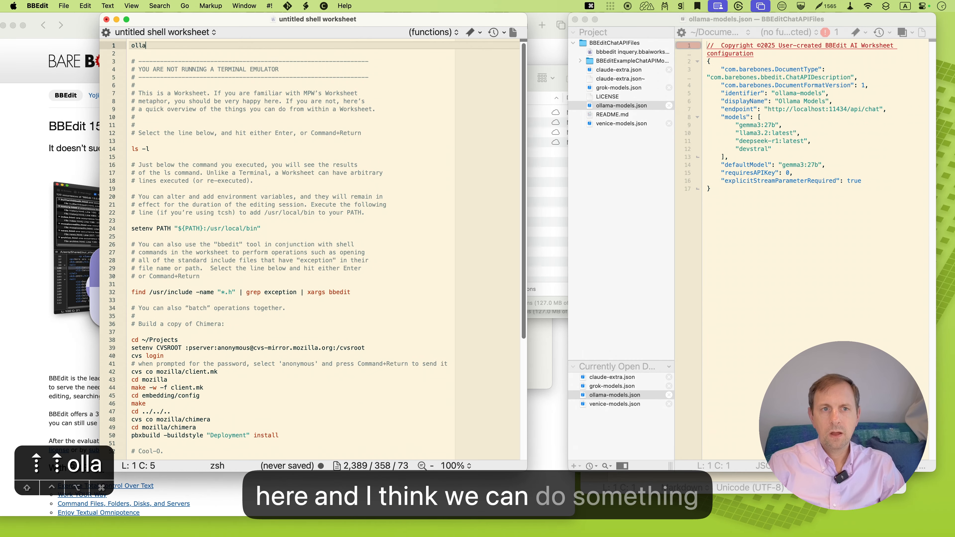
type("ma list")
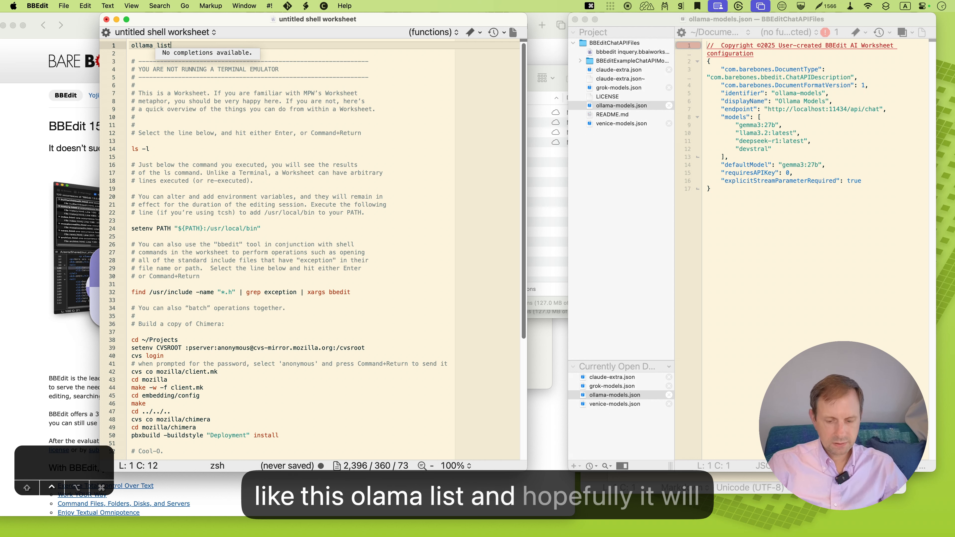
key("ctrl+Return")
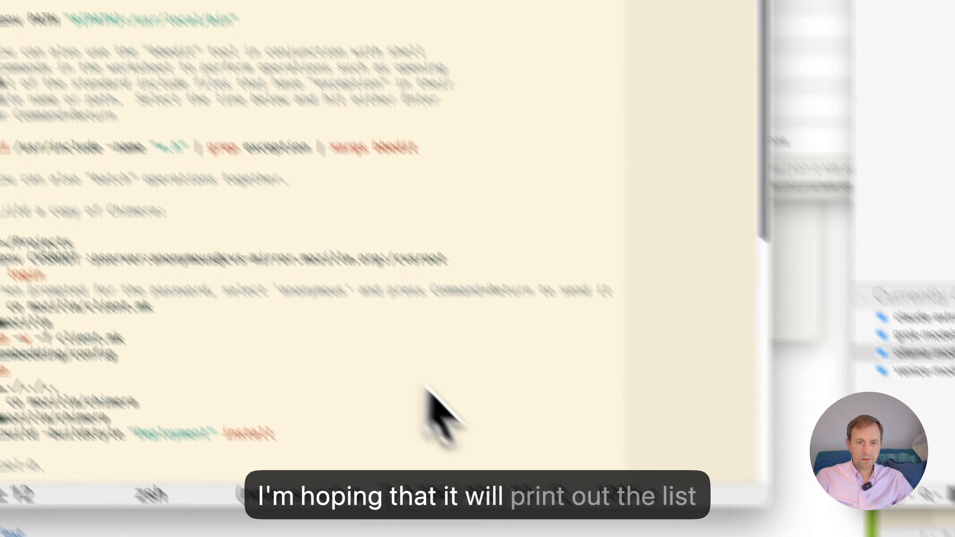
left_click(365, 327)
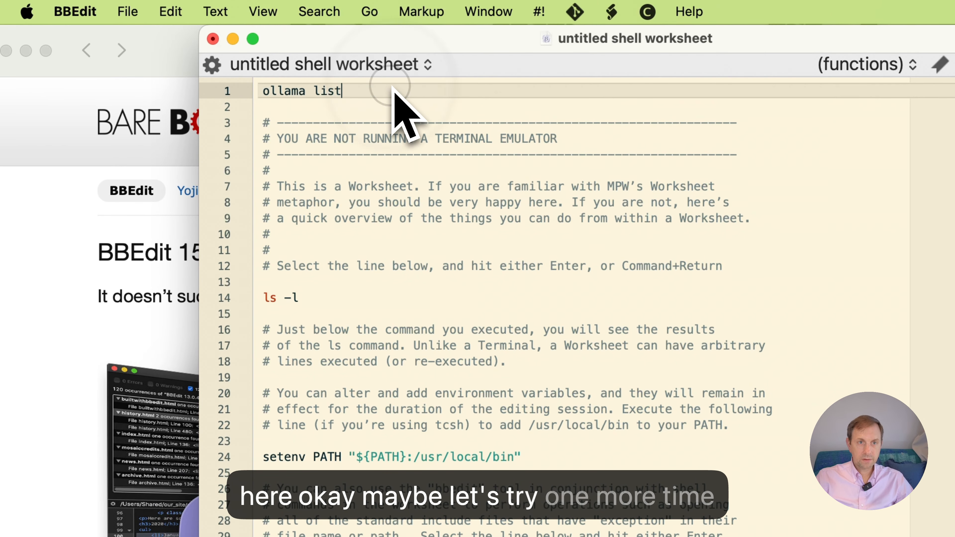
key("ctrl+Return")
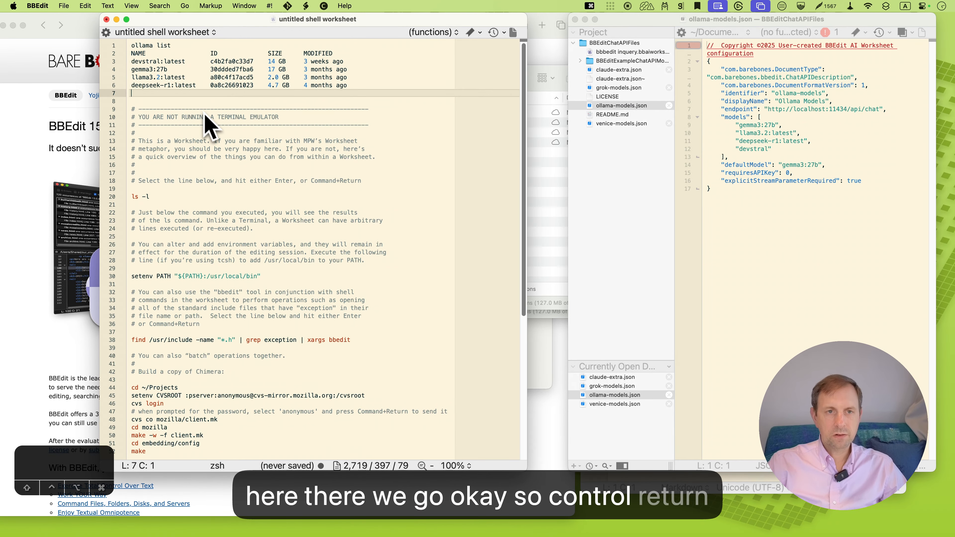
Step: Highlight the four installed model rows in the "ollama list" output of the shell worksheet
left_click(175, 54)
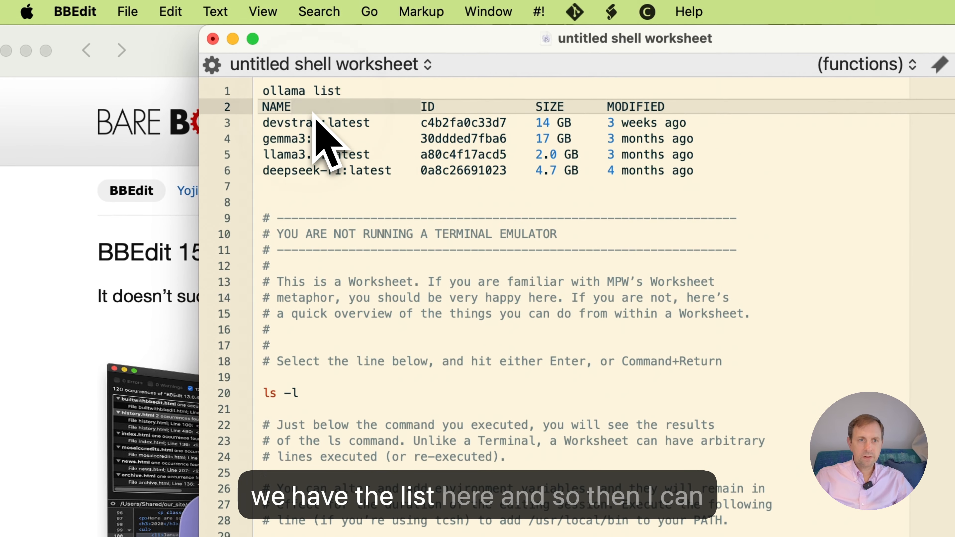
triple_click(305, 123)
left_click_drag(303, 122, 315, 182)
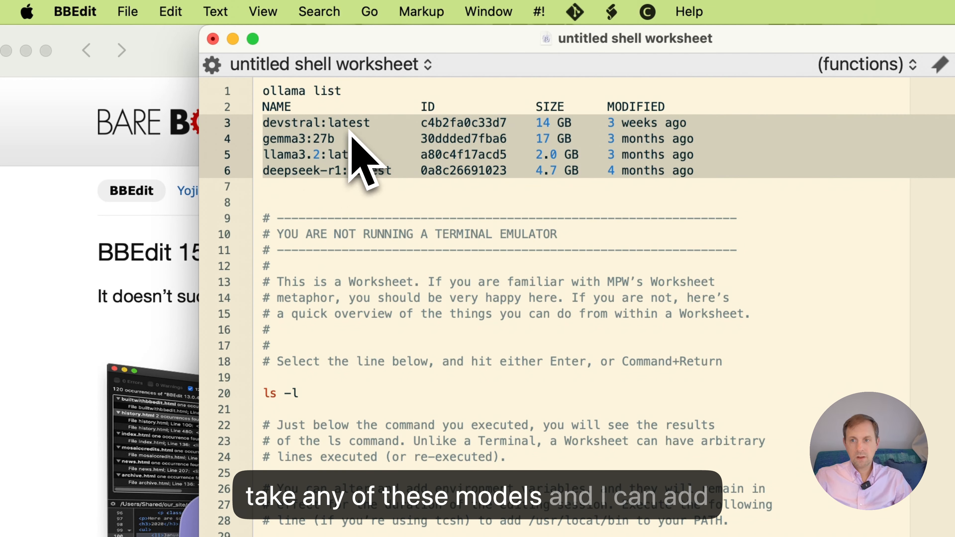
Step: Replace the devstral entry in the models list of ollama-models.json with "devstral:latest", copied from the worksheet output, and save the file
left_click(282, 128)
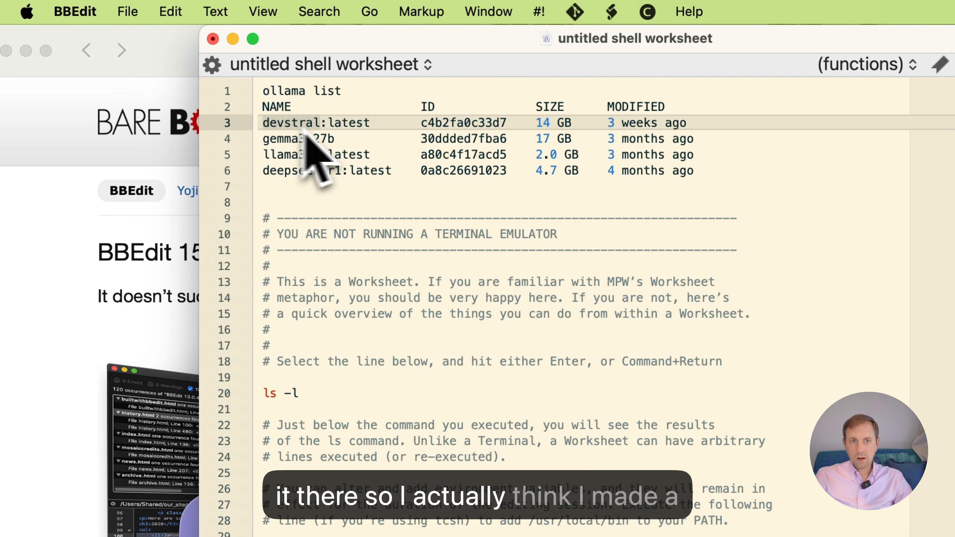
left_click(362, 124, "shift")
left_click(373, 125, "shift")
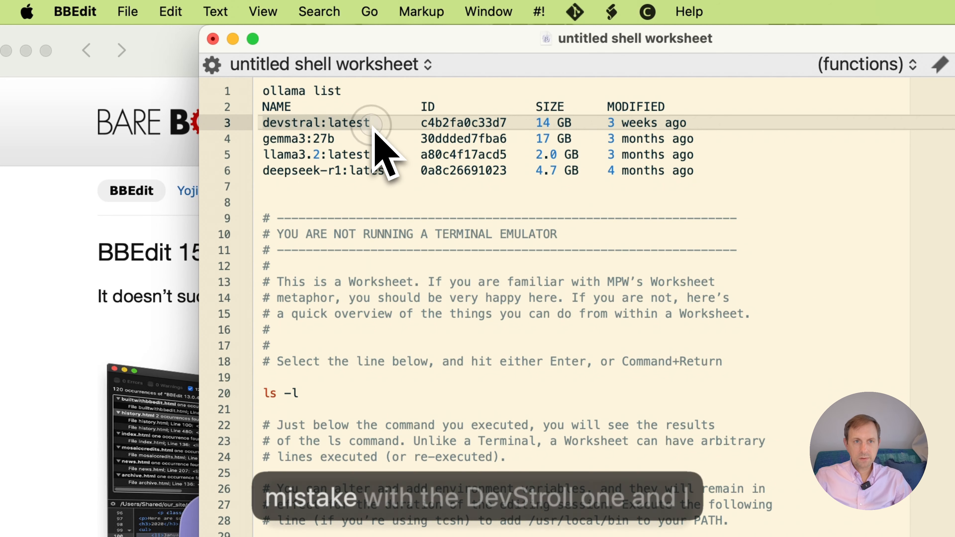
key("super+c")
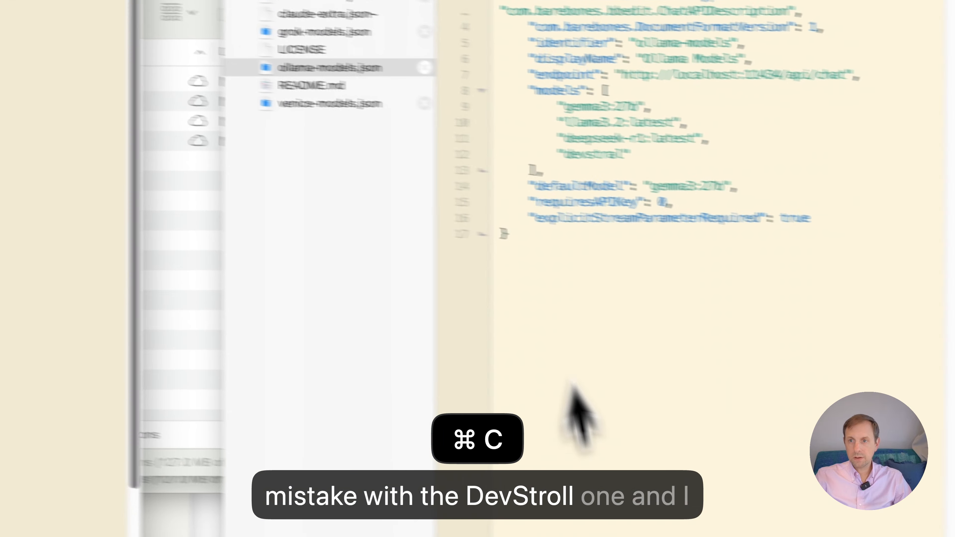
double_click(542, 150)
key("super+v")
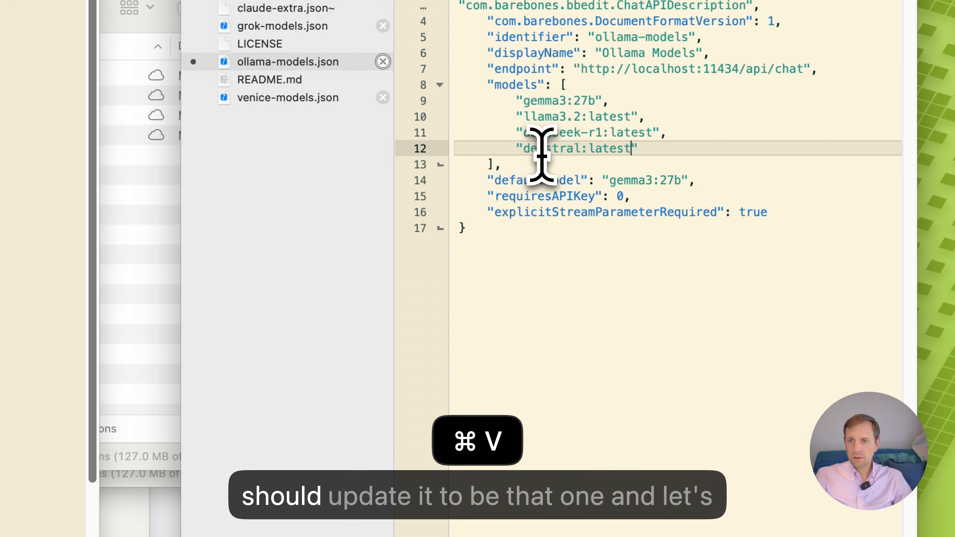
key("super+s")
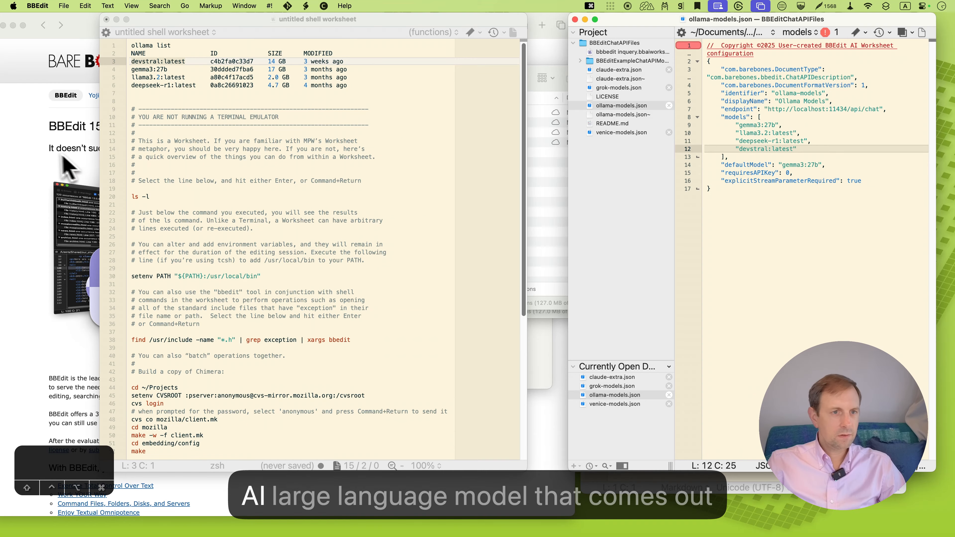
Step: Bring the BBEdit web page forward, return to the BBEditChatAPIFiles project and view the JSON structure of grok-models.json
left_click(39, 145)
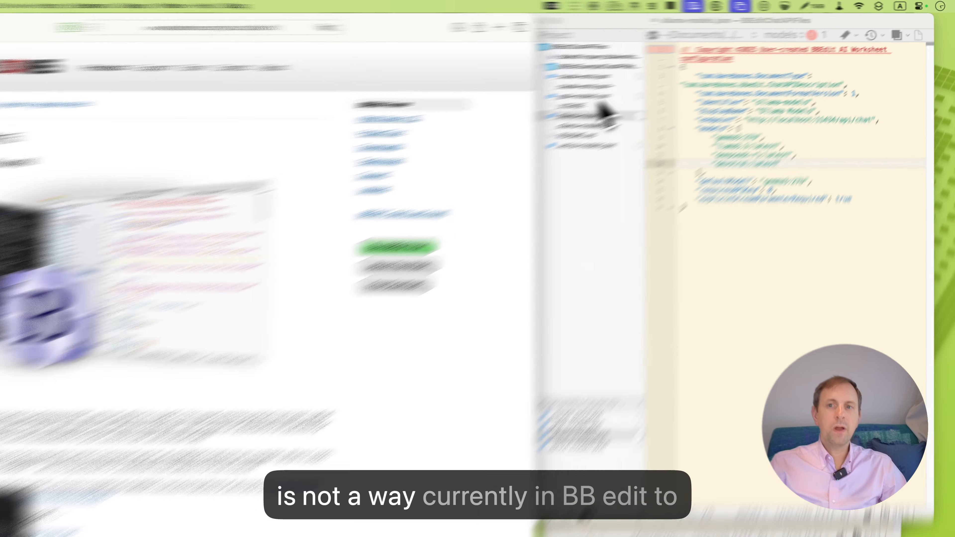
left_click(624, 90)
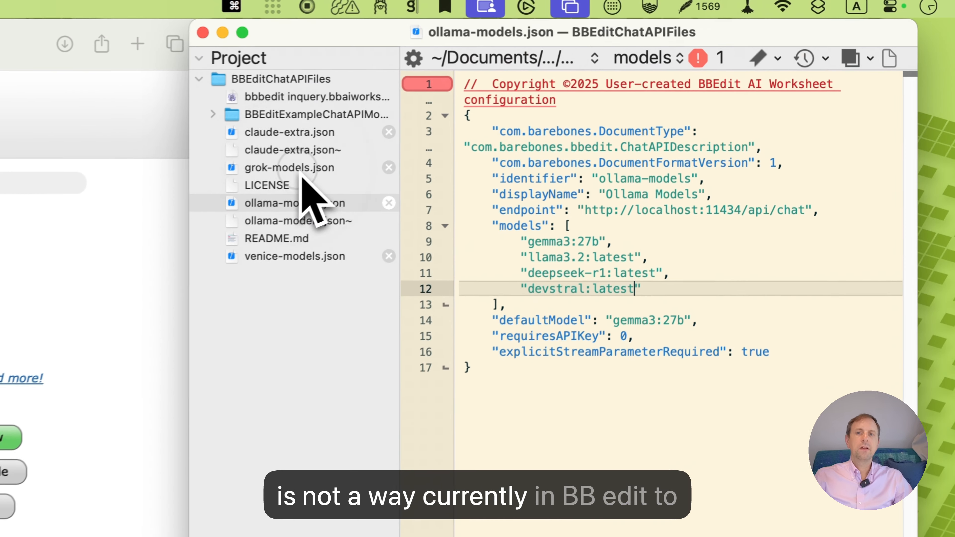
left_click(294, 170)
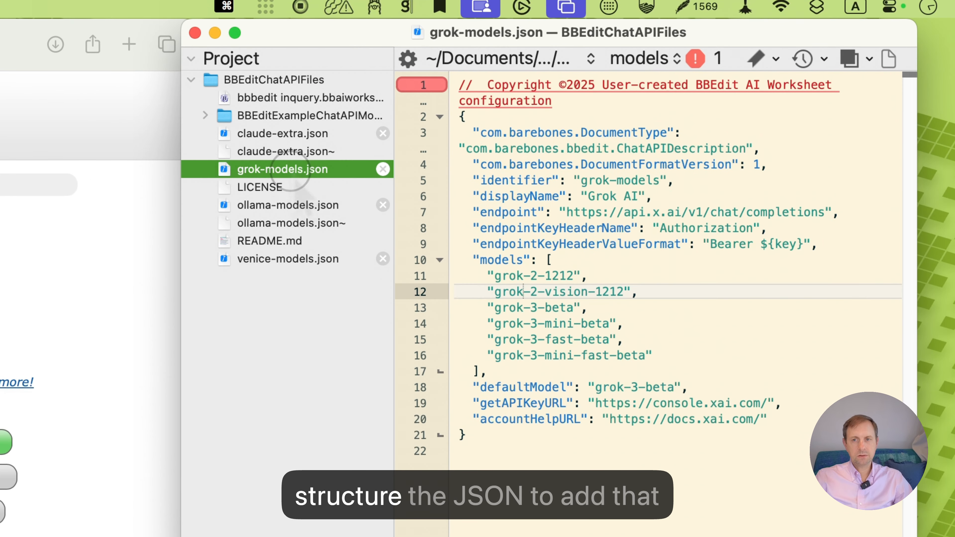